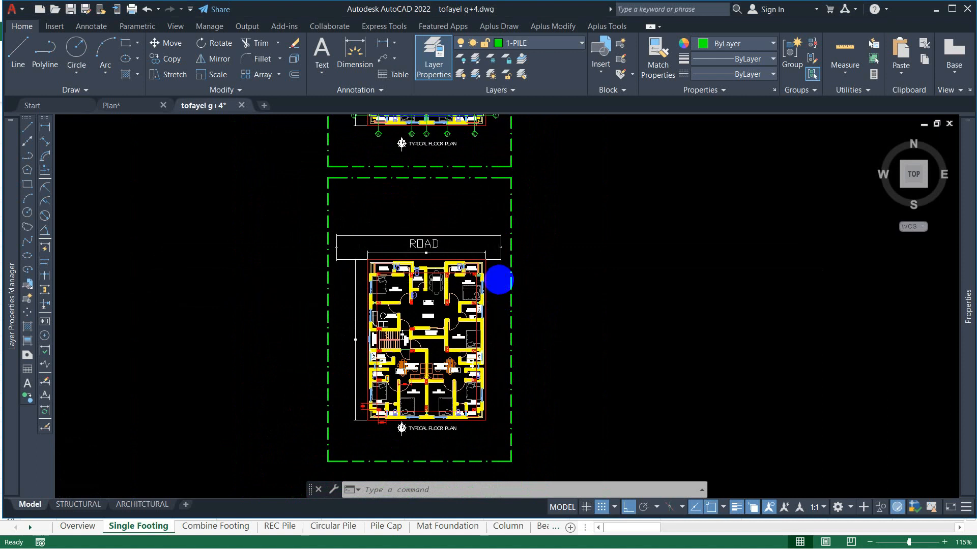
# Examine the typical floor plan below the road, including its room layout and overall building dimensions.
pyautogui.scroll(-4, 499, 303)
pyautogui.moveTo(524, 268)
pyautogui.mouseDown(button='middle')
pyautogui.moveTo(515, 290)
pyautogui.moveTo(492, 277)
pyautogui.moveTo(480, 253)
pyautogui.moveTo(459, 310)
pyautogui.mouseUp(button='middle')
pyautogui.scroll(5, 498, 283)
pyautogui.scroll(-3, 492, 253)
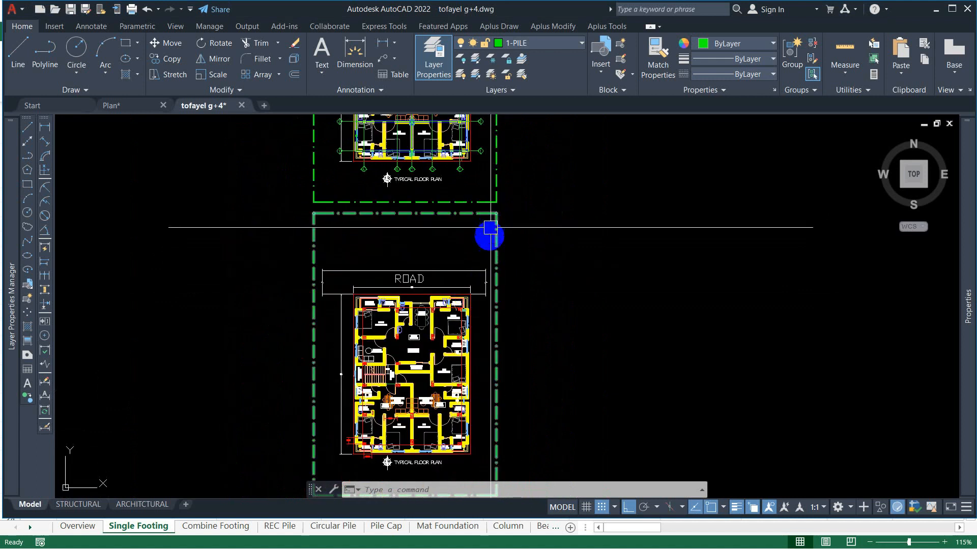
pyautogui.moveTo(489, 226); pyautogui.dragTo(484, 270, button='middle')
pyautogui.scroll(3, 480, 258)
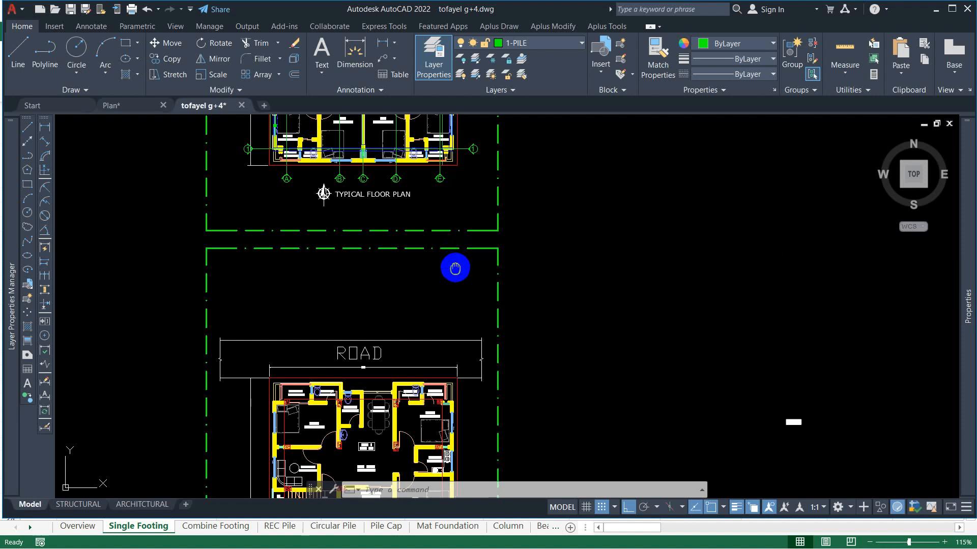
pyautogui.moveTo(455, 268); pyautogui.dragTo(465, 244, button='middle')
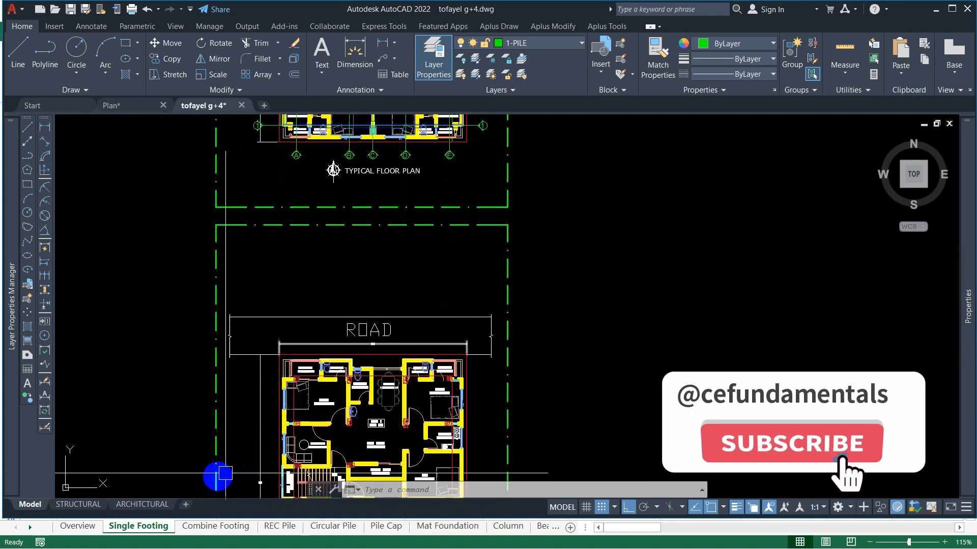
pyautogui.moveTo(270, 375); pyautogui.dragTo(282, 297, button='middle')
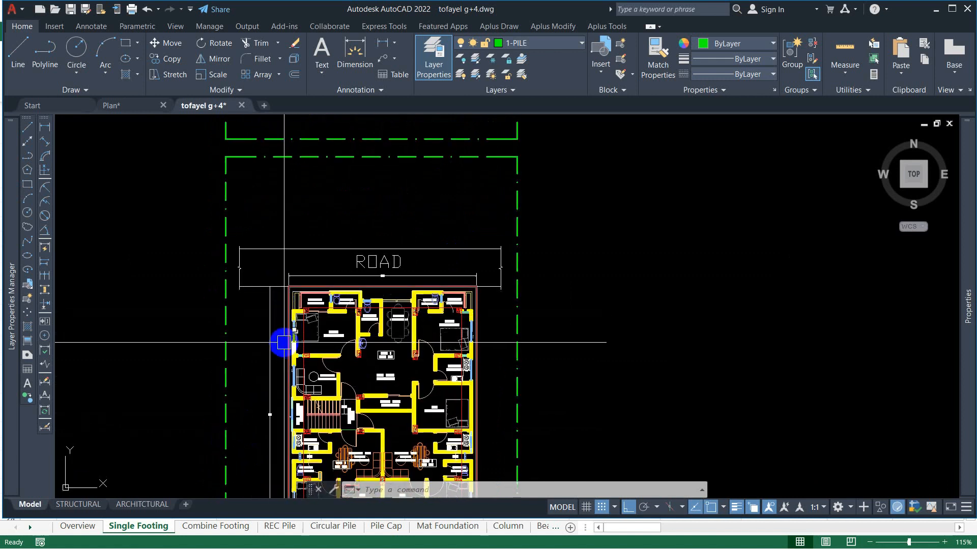
pyautogui.moveTo(283, 339)
pyautogui.mouseDown(button='middle')
pyautogui.moveTo(280, 316)
pyautogui.moveTo(316, 296)
pyautogui.mouseUp(button='middle')
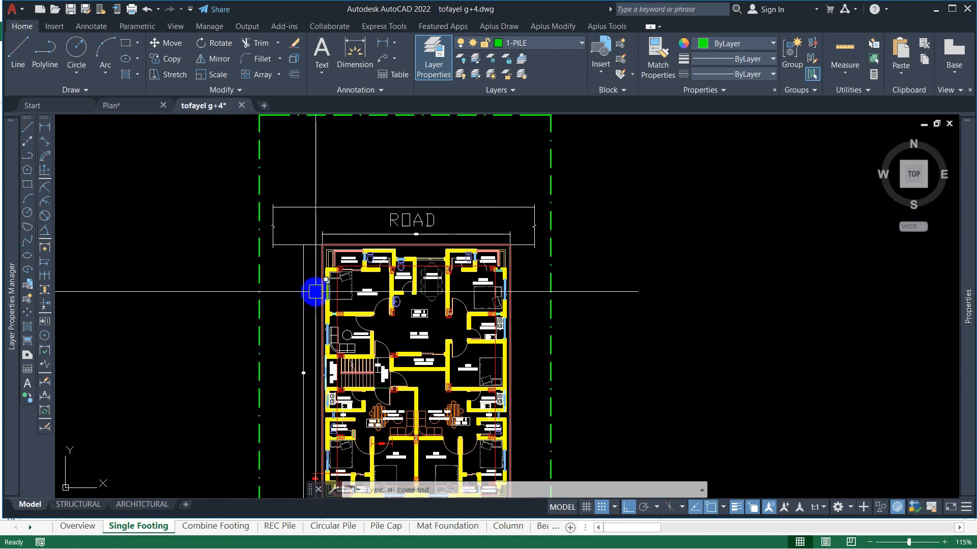
pyautogui.moveTo(316, 323); pyautogui.dragTo(323, 279, button='middle')
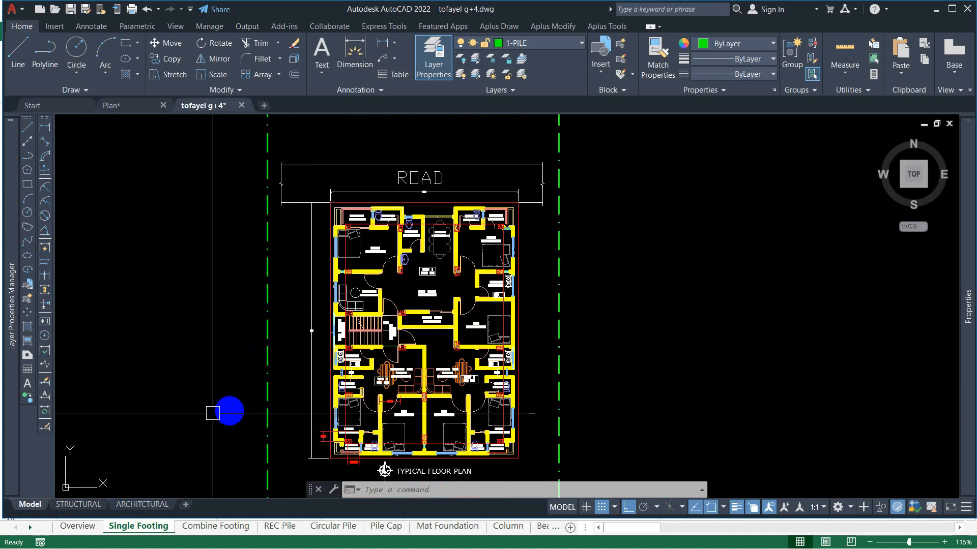
pyautogui.scroll(4, 320, 331)
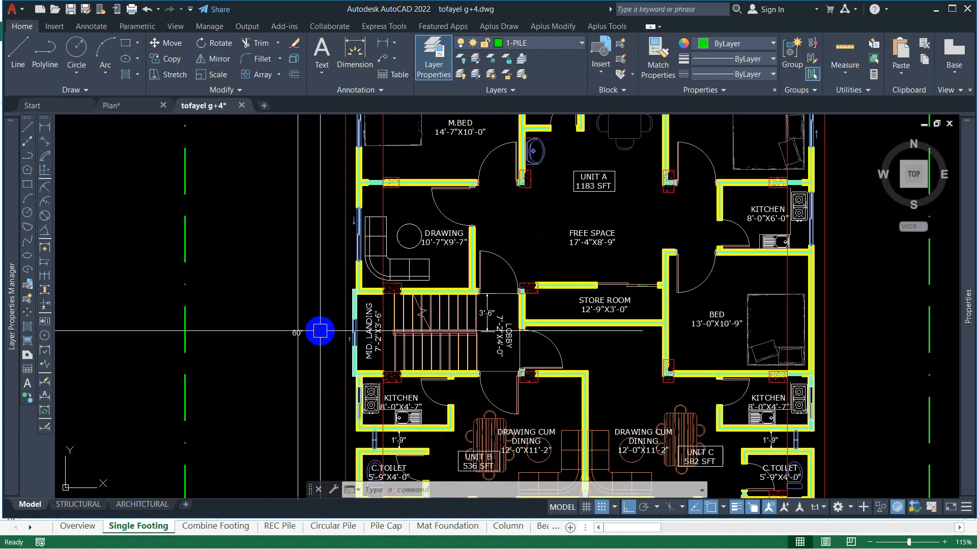
pyautogui.scroll(-2, 320, 349)
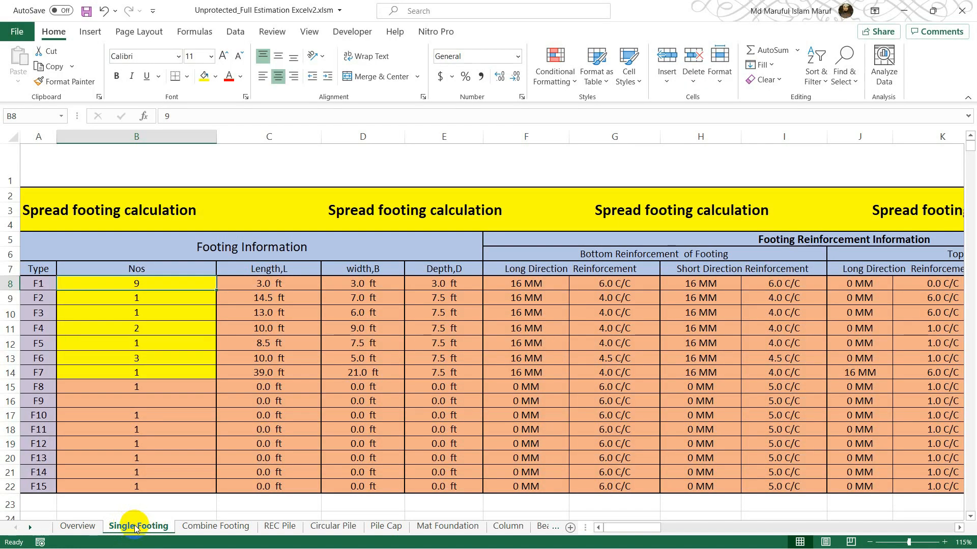
# Switch to the tofayel g+4.dwg drawing in AutoCAD and locate the foundation layout plan with its footing types.
pyautogui.moveTo(359, 545)
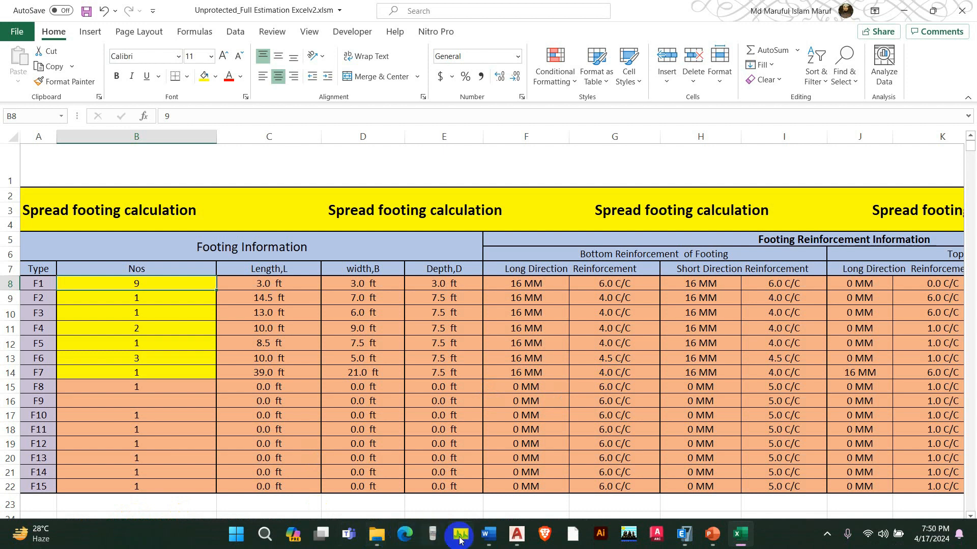
pyautogui.click(516, 544)
pyautogui.moveTo(517, 543)
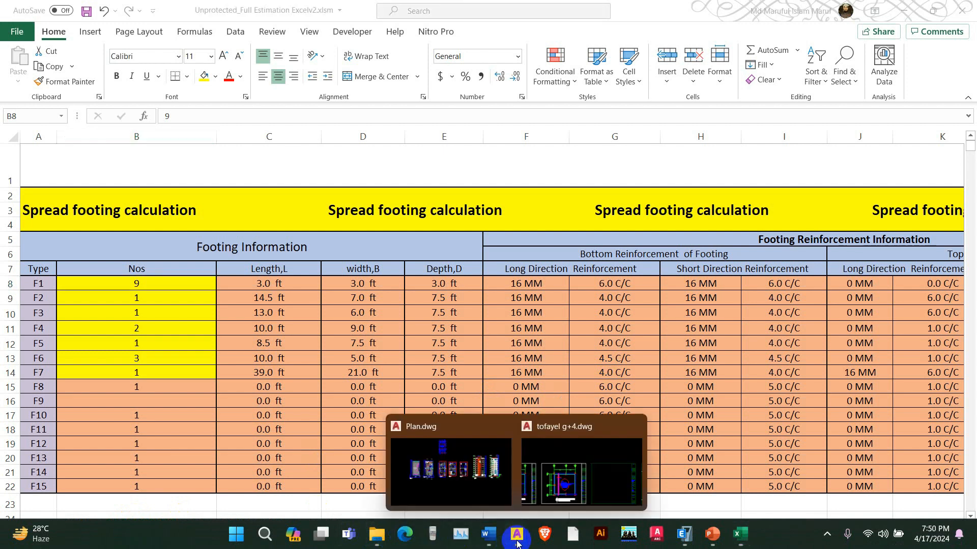
pyautogui.moveTo(546, 484)
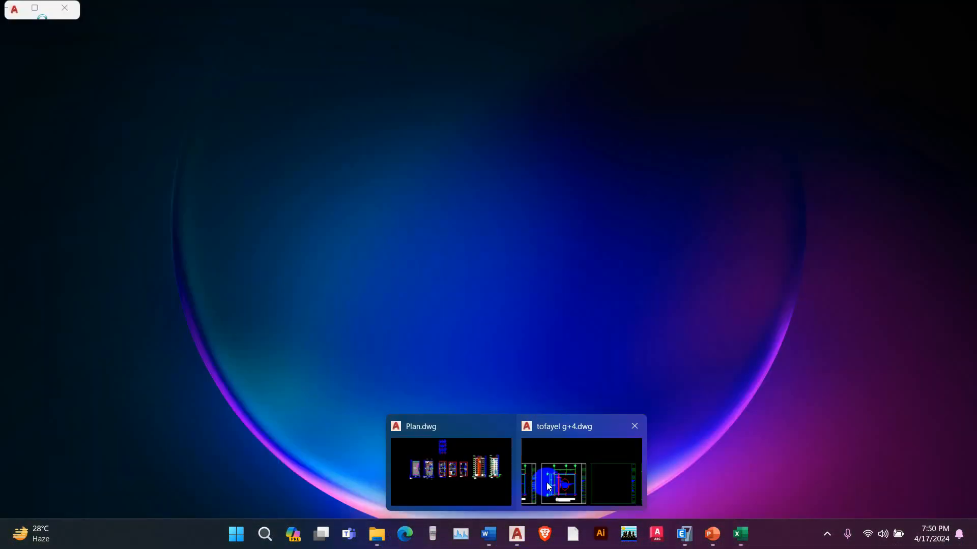
pyautogui.click(548, 475)
pyautogui.scroll(-4, 429, 334)
pyautogui.moveTo(490, 366); pyautogui.dragTo(317, 399, button='middle')
pyautogui.scroll(-8, 316, 399)
pyautogui.moveTo(442, 380); pyautogui.dragTo(330, 399, button='middle')
pyautogui.scroll(10, 389, 297)
pyautogui.moveTo(264, 325); pyautogui.dragTo(732, 282, button='middle')
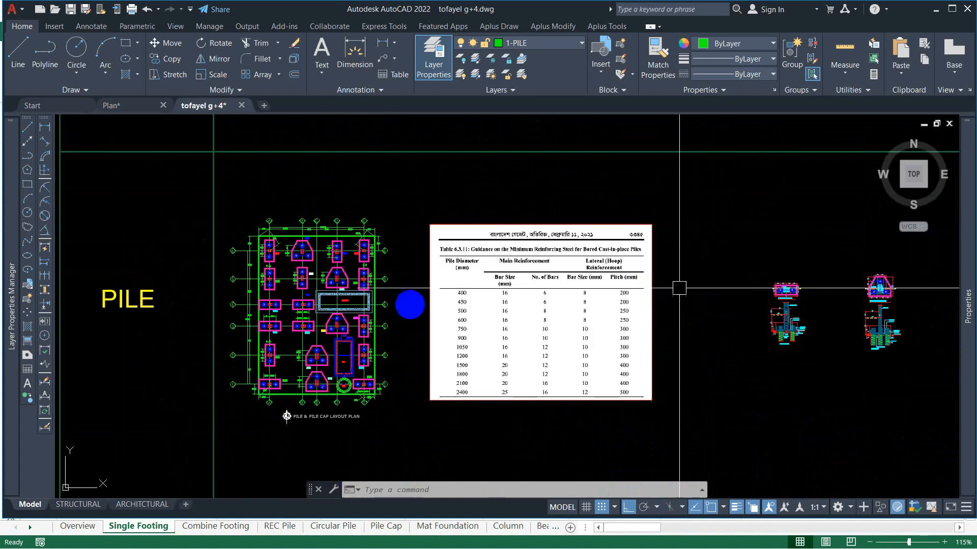
pyautogui.scroll(-2, 355, 212)
pyautogui.scroll(-2, 327, 308)
pyautogui.moveTo(328, 308); pyautogui.dragTo(329, 355, button='middle')
pyautogui.scroll(-2, 329, 355)
pyautogui.scroll(4, 353, 174)
pyautogui.scroll(6, 328, 310)
pyautogui.moveTo(297, 305); pyautogui.dragTo(373, 281, button='middle')
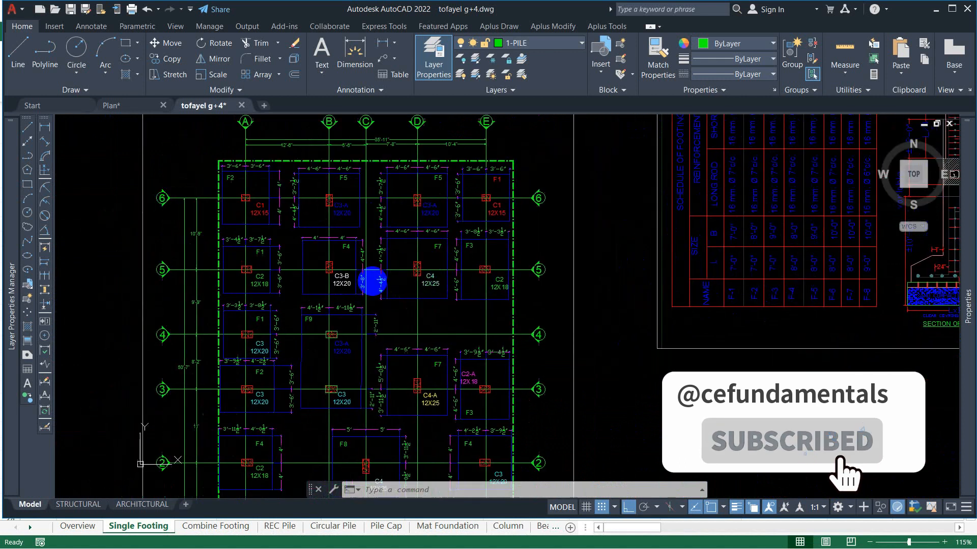
# Examine the schedule of footing and the column section beside the foundation layout plan, comparing them with the plan's footing marks.
pyautogui.scroll(-2, 413, 301)
pyautogui.moveTo(518, 318); pyautogui.dragTo(296, 312, button='middle')
pyautogui.scroll(-2, 523, 322)
pyautogui.moveTo(518, 323); pyautogui.dragTo(332, 331, button='middle')
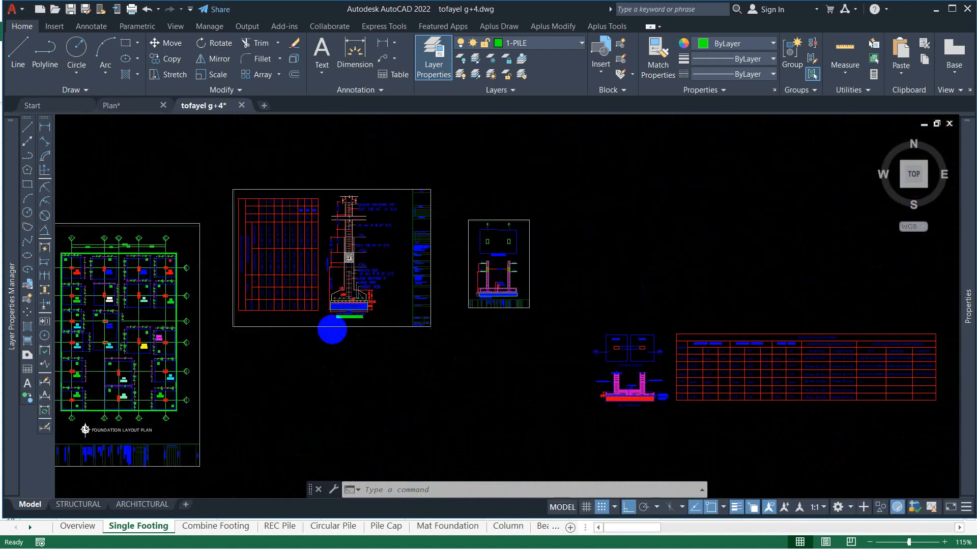
pyautogui.scroll(3, 283, 264)
pyautogui.moveTo(284, 264); pyautogui.dragTo(438, 251, button='middle')
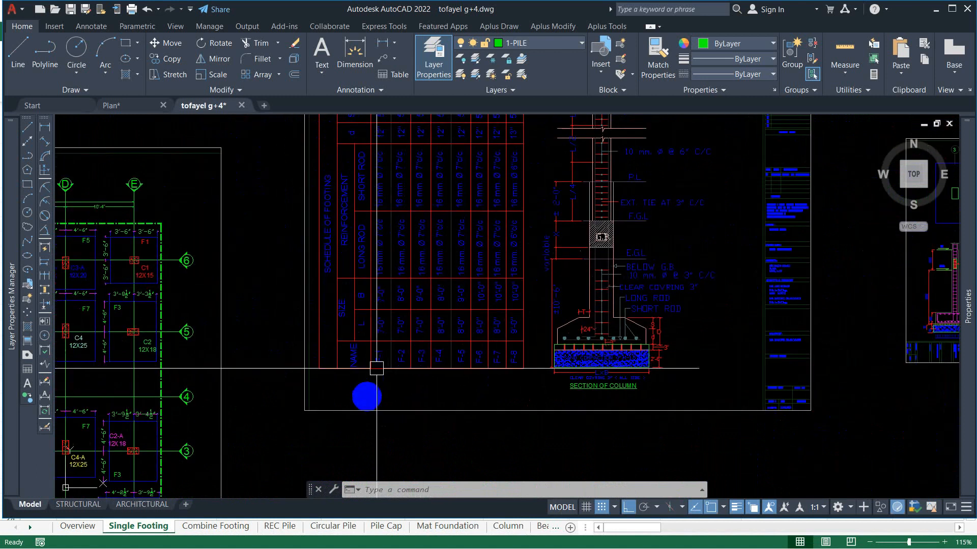
pyautogui.scroll(4, 376, 369)
pyautogui.scroll(-3, 393, 319)
pyautogui.scroll(-2, 377, 331)
pyautogui.moveTo(355, 327); pyautogui.dragTo(414, 277, button='middle')
pyautogui.scroll(3, 414, 277)
pyautogui.moveTo(360, 262); pyautogui.dragTo(333, 285, button='middle')
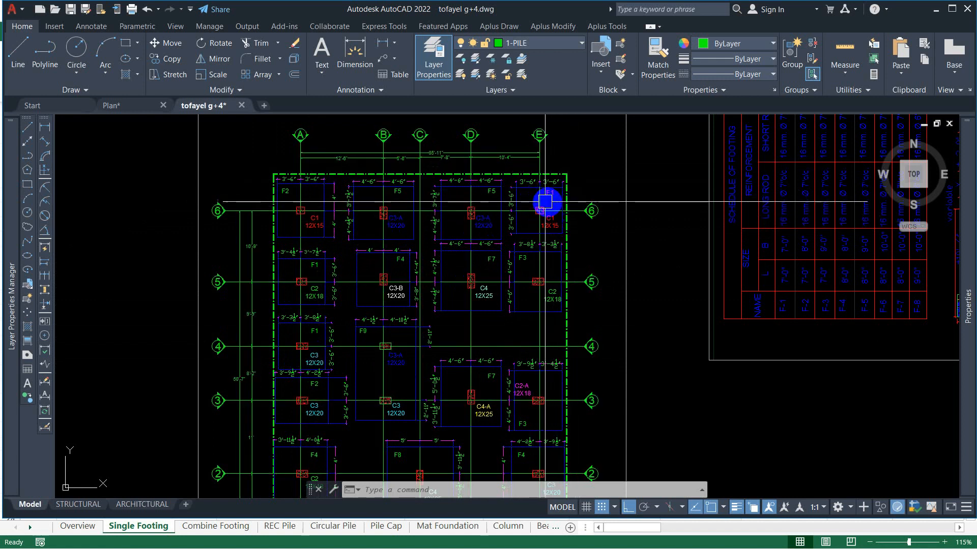
# Look up footing F1 in the foundation layout plan and read its L, B and reinforcement entries in the schedule of footing.
pyautogui.scroll(2, 544, 203)
pyautogui.scroll(-2, 531, 319)
pyautogui.moveTo(551, 325); pyautogui.dragTo(299, 296, button='middle')
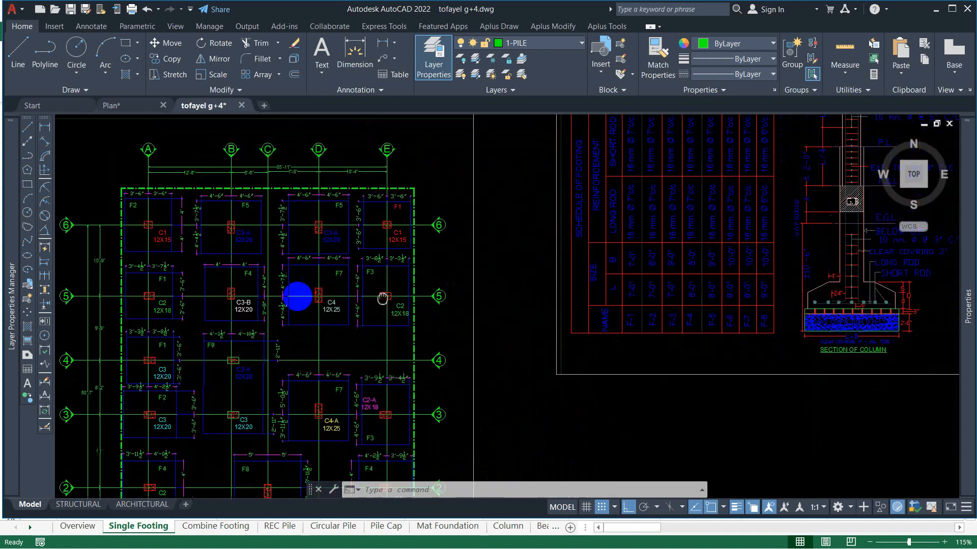
pyautogui.scroll(2, 524, 333)
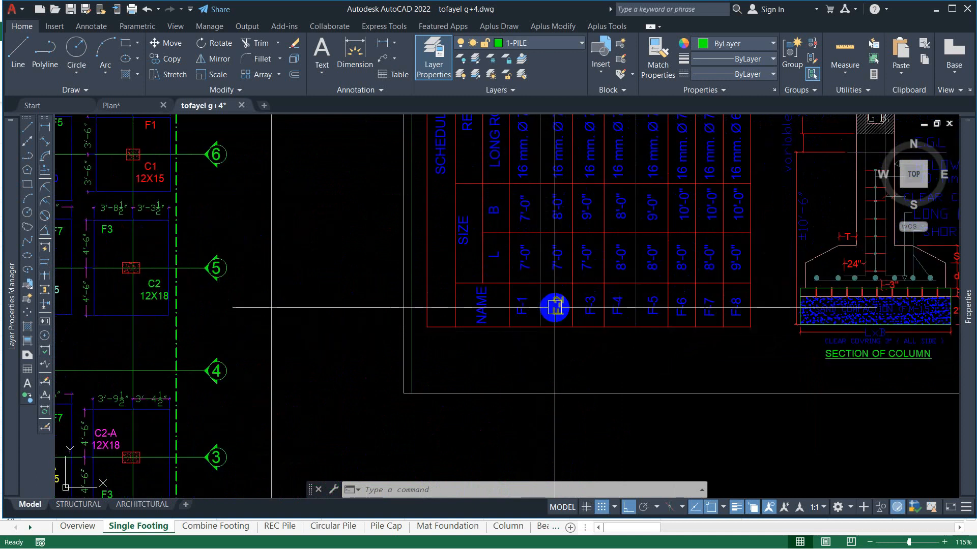
pyautogui.moveTo(543, 288); pyautogui.dragTo(539, 318, button='middle')
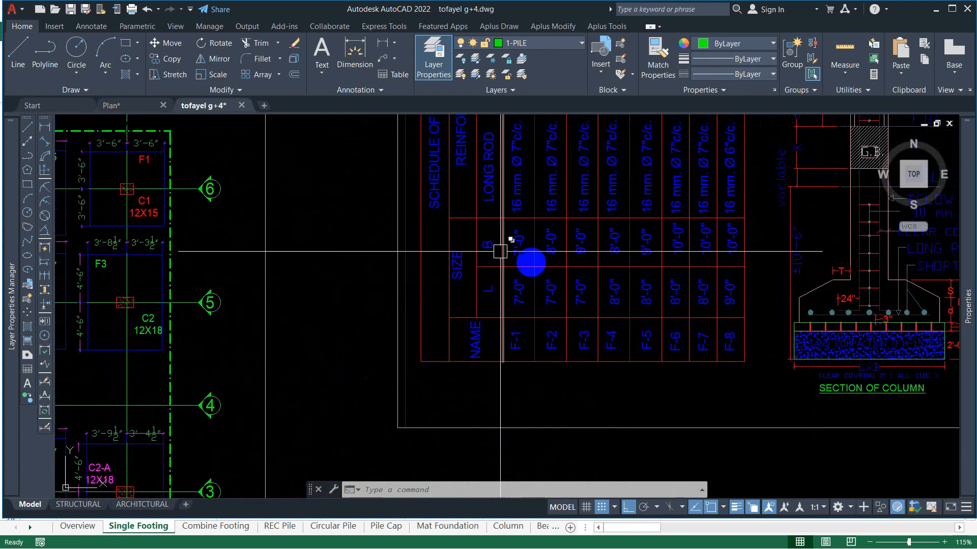
pyautogui.moveTo(544, 280); pyautogui.dragTo(526, 337, button='middle')
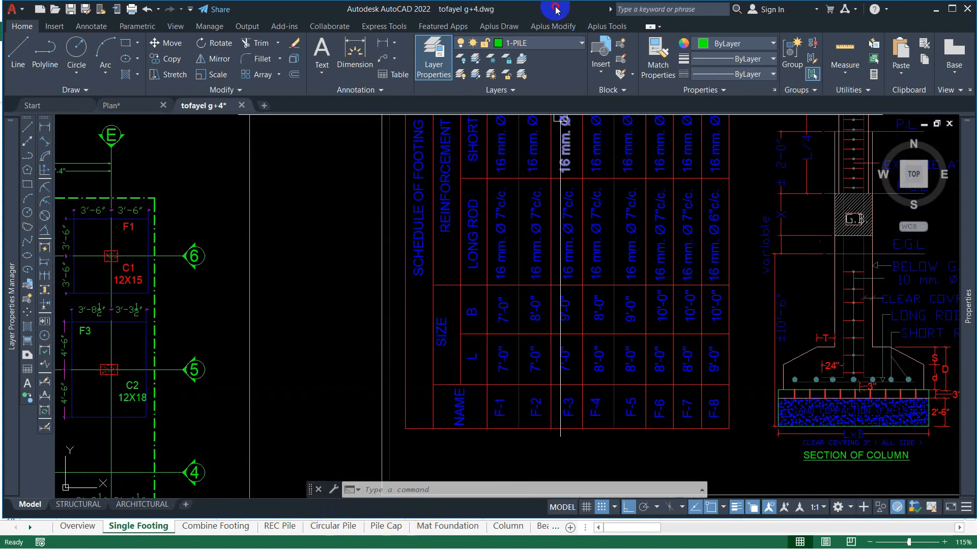
# Arrange the AutoCAD drawing and the Excel estimation workbook side by side, with the footing schedule beside the Single Footing sheet.
pyautogui.moveTo(556, 9); pyautogui.dragTo(2, 102)
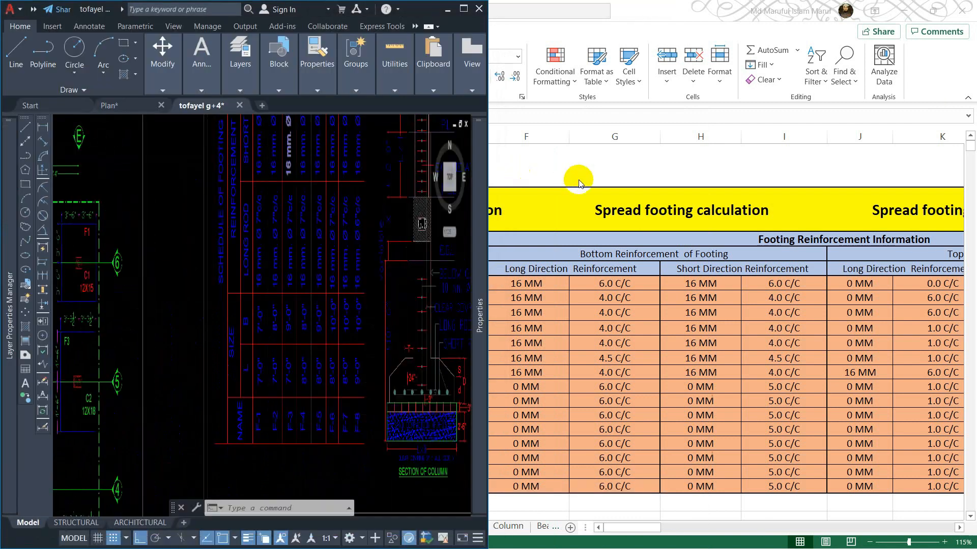
pyautogui.scroll(3, 216, 275)
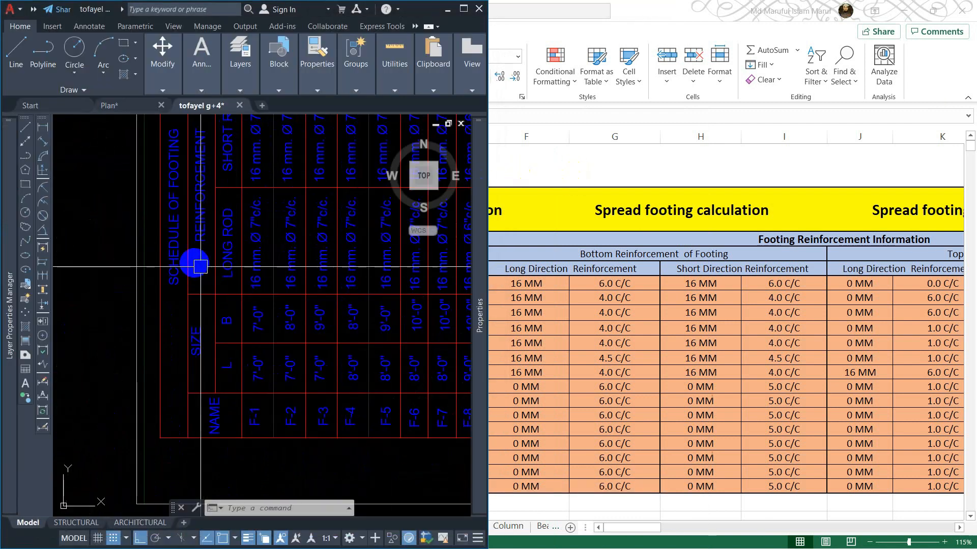
pyautogui.scroll(-4, 217, 288)
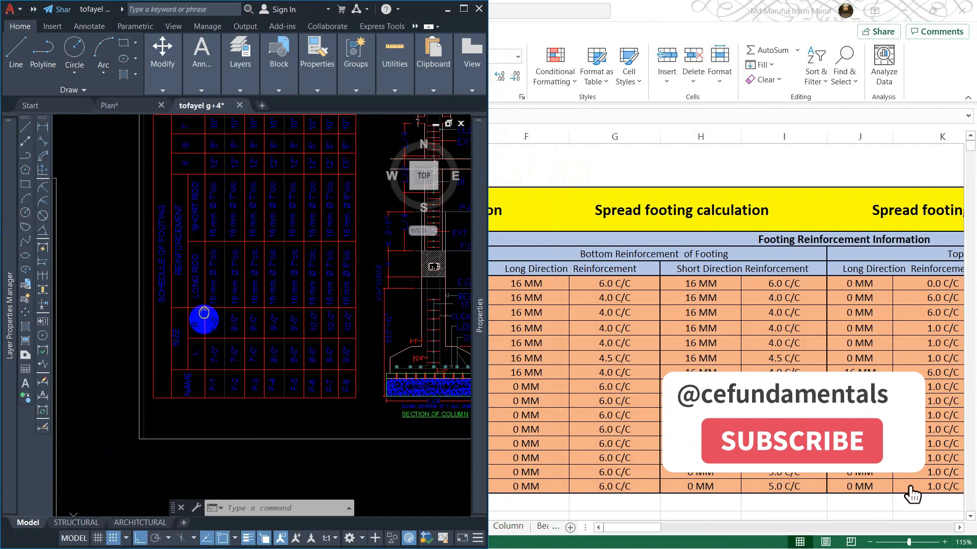
pyautogui.doubleClick(647, 7)
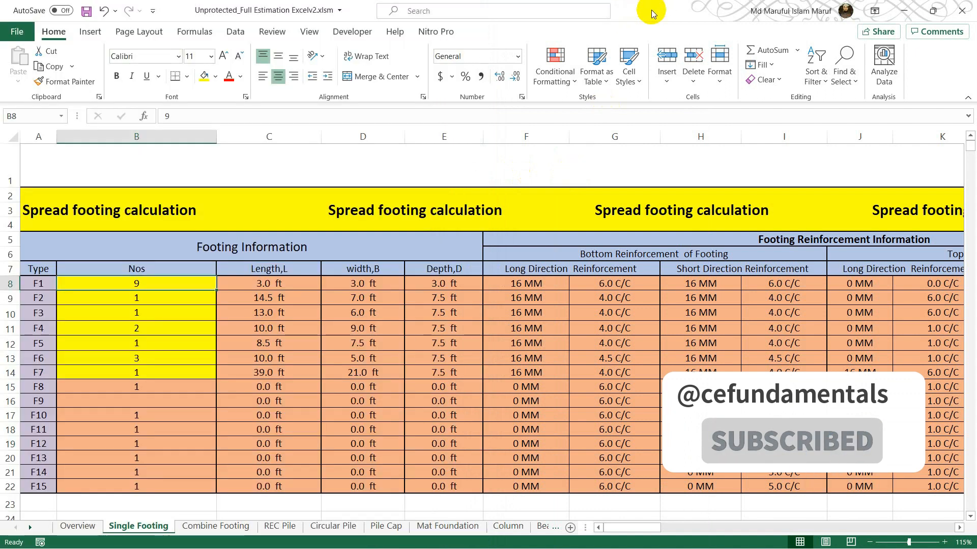
pyautogui.doubleClick(647, 7)
pyautogui.moveTo(704, 7); pyautogui.dragTo(974, 173)
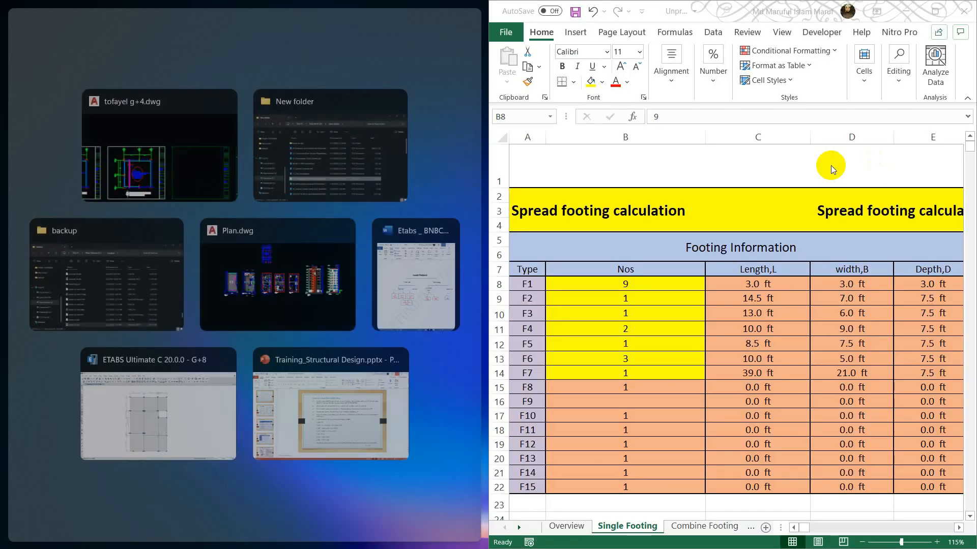
pyautogui.click(202, 157)
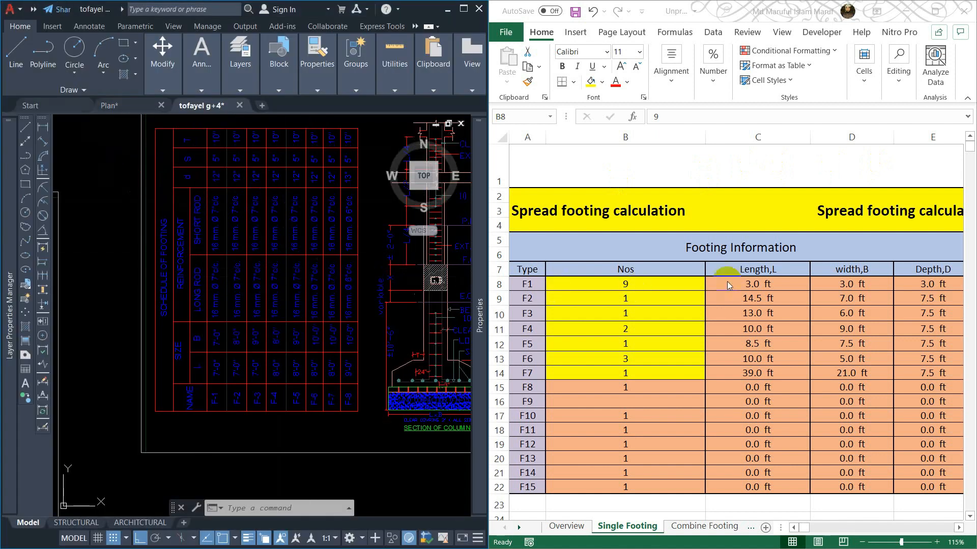
# Maximize the Excel workbook and set the number of F1 footings to 3 on the Single Footing sheet.
pyautogui.click(613, 281)
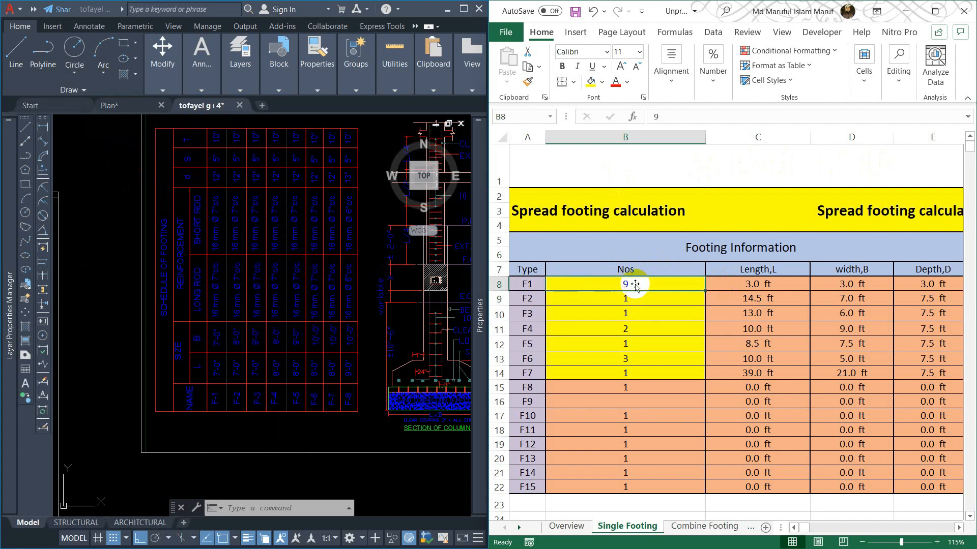
pyautogui.click(935, 11)
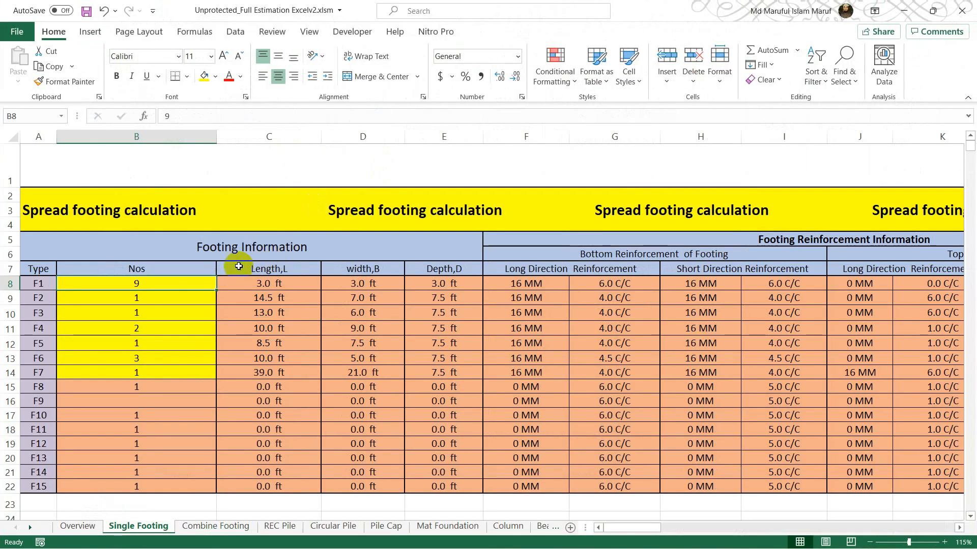
pyautogui.write('3')
pyautogui.press('Return')
# Set footing F1's length to 7 ft and its width to 7 ft.
pyautogui.click(264, 283)
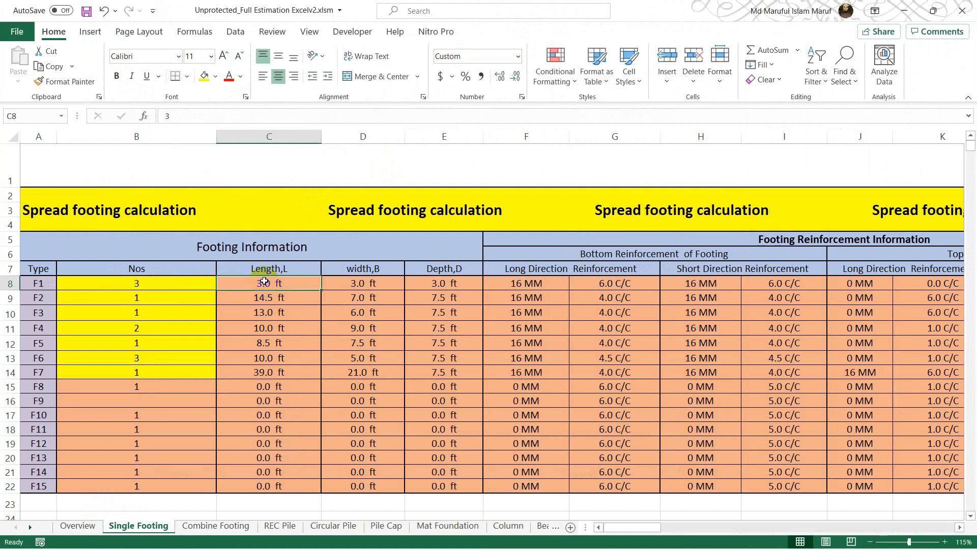
pyautogui.write('7')
pyautogui.click(344, 283)
pyautogui.write('7')
pyautogui.click(442, 281)
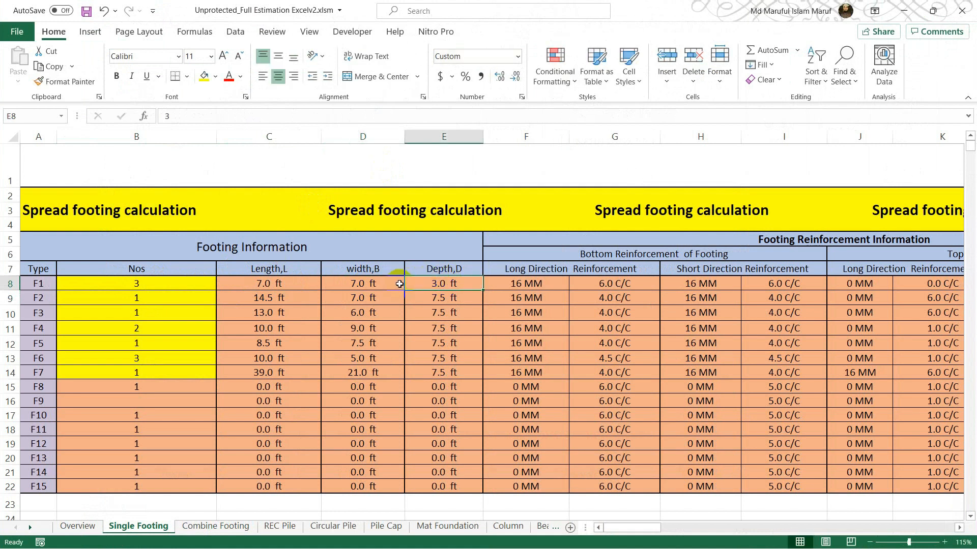
# Switch back to tofayel g+4.dwg in AutoCAD and examine the depth dimensions in the section of column detail.
pyautogui.click(516, 535)
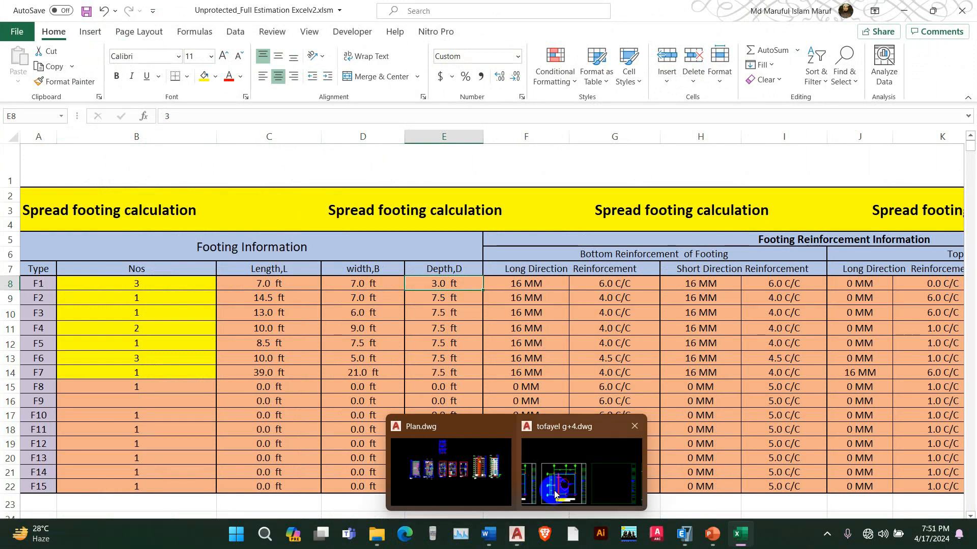
pyautogui.click(544, 478)
pyautogui.scroll(-3, 358, 311)
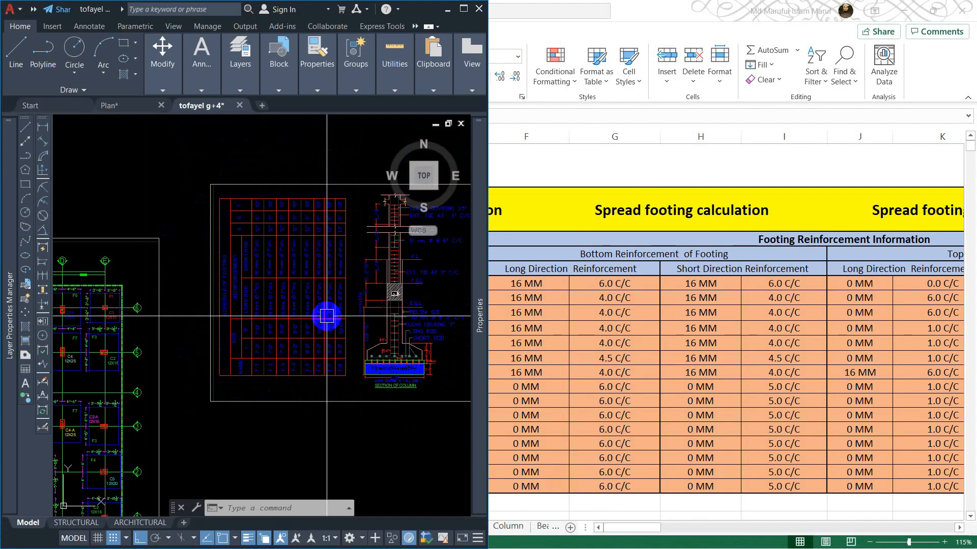
pyautogui.moveTo(242, 333)
pyautogui.mouseDown(button='middle')
pyautogui.moveTo(375, 305)
pyautogui.moveTo(174, 312)
pyautogui.mouseUp(button='middle')
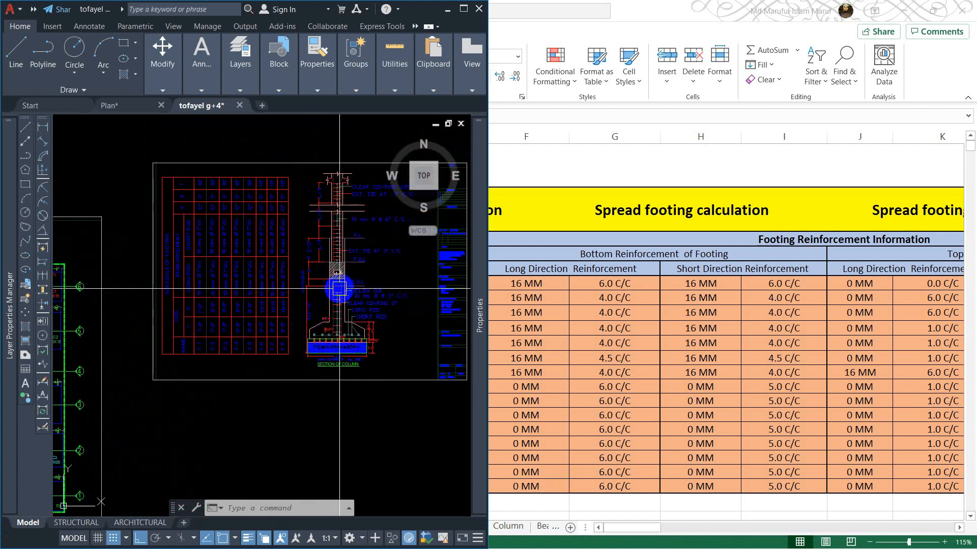
pyautogui.scroll(3, 327, 286)
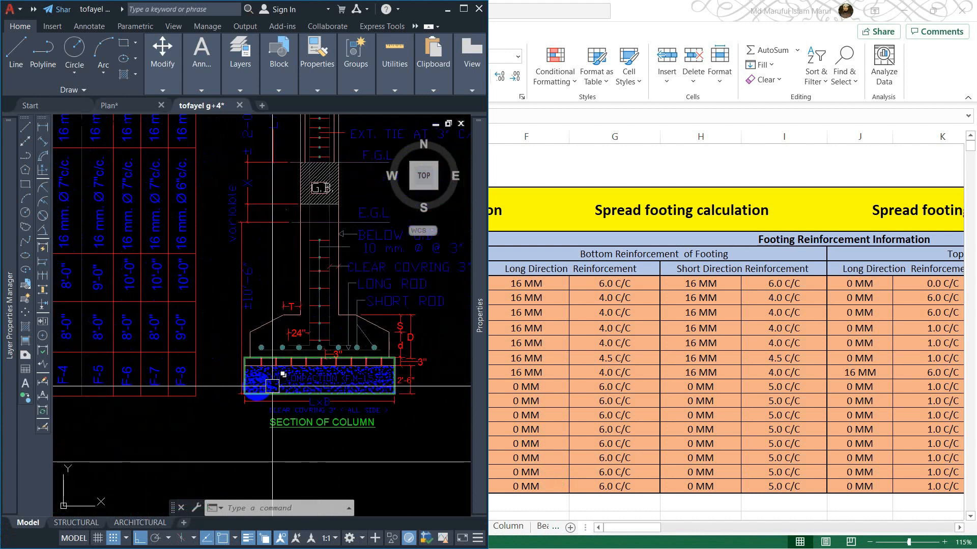
pyautogui.scroll(4, 273, 383)
pyautogui.scroll(2, 227, 352)
pyautogui.moveTo(240, 321)
pyautogui.mouseDown(button='middle')
pyautogui.moveTo(204, 409)
pyautogui.moveTo(215, 320)
pyautogui.moveTo(200, 377)
pyautogui.moveTo(200, 270)
pyautogui.mouseUp(button='middle')
pyautogui.scroll(-2, 203, 409)
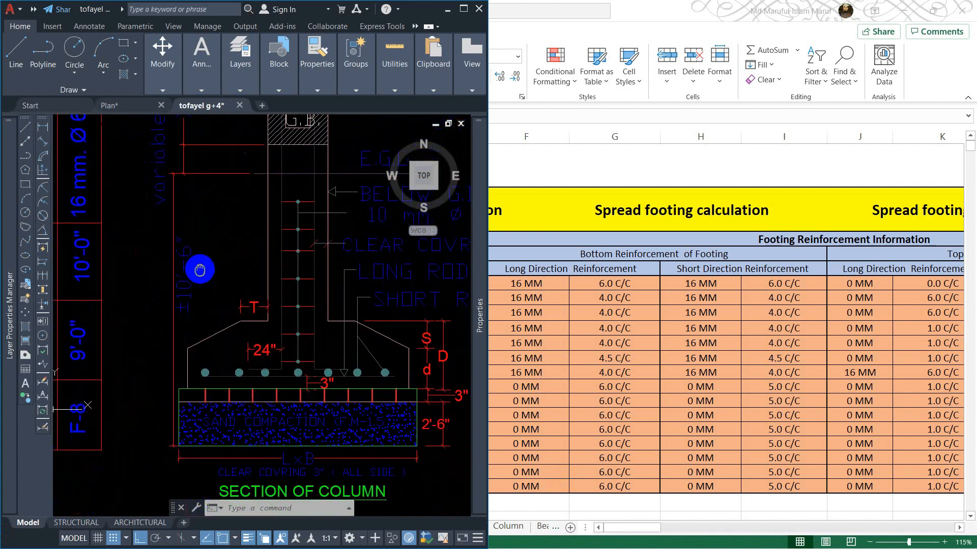
# Check the footing depth in the section of column detail, return to the Excel workbook and set footing F1's depth to 7 ft.
pyautogui.scroll(2, 195, 385)
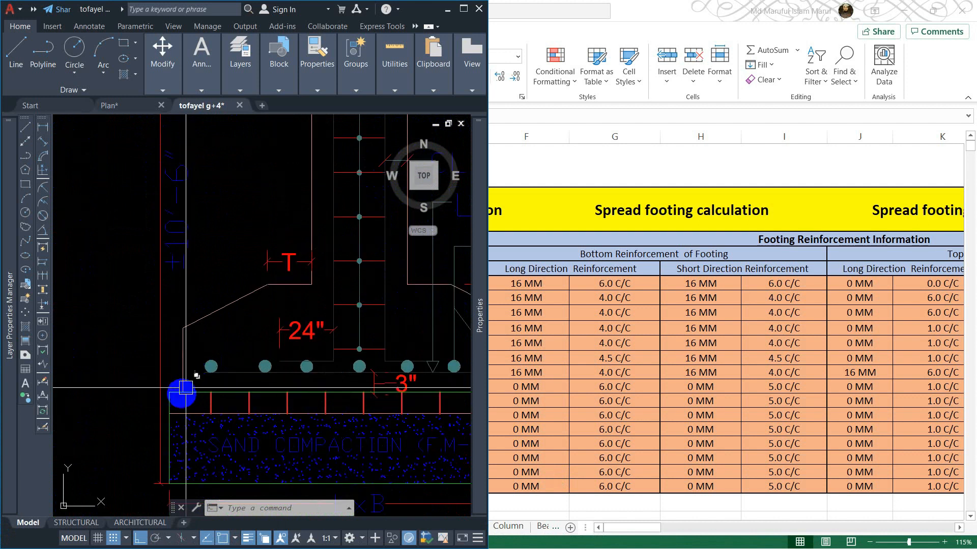
pyautogui.scroll(-8, 186, 388)
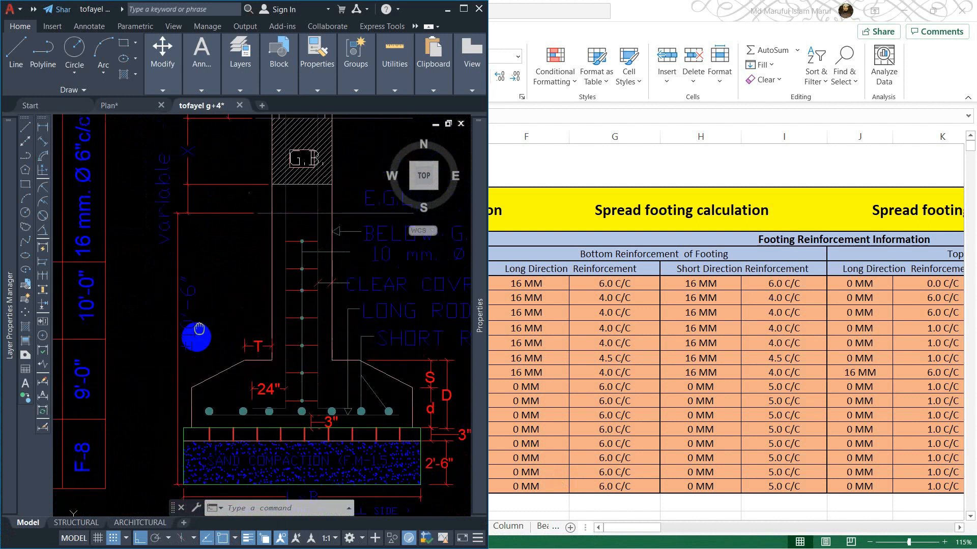
pyautogui.scroll(7, 232, 321)
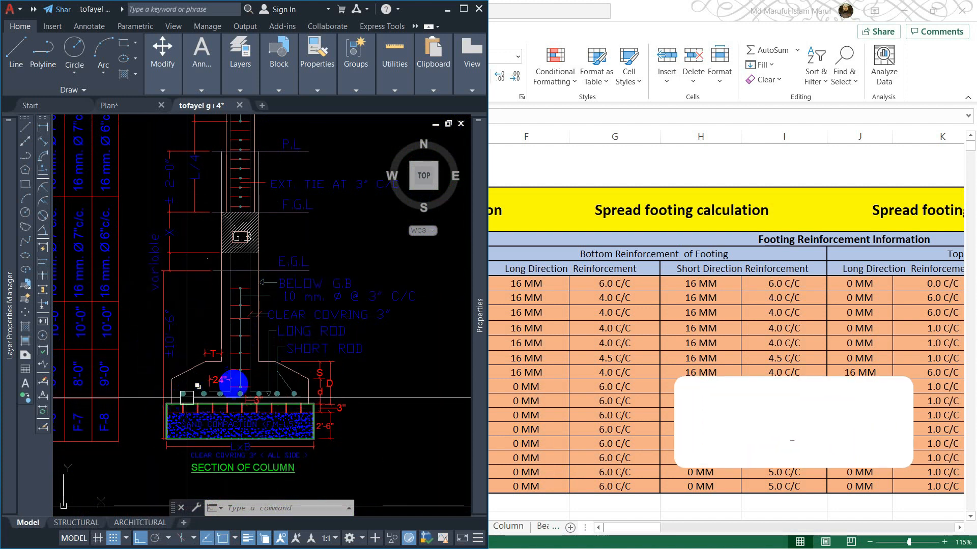
pyautogui.scroll(-2, 287, 368)
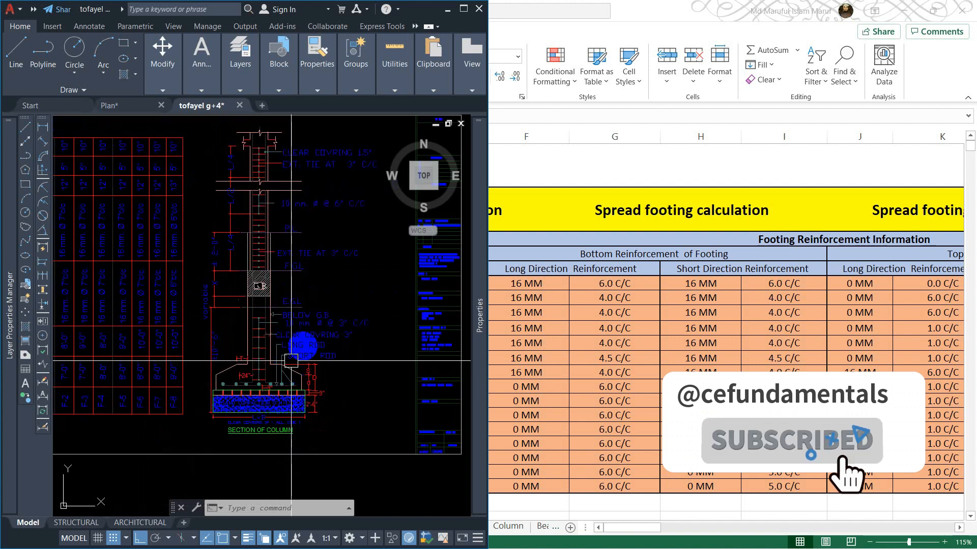
pyautogui.hotkey('alt', 'Tab')
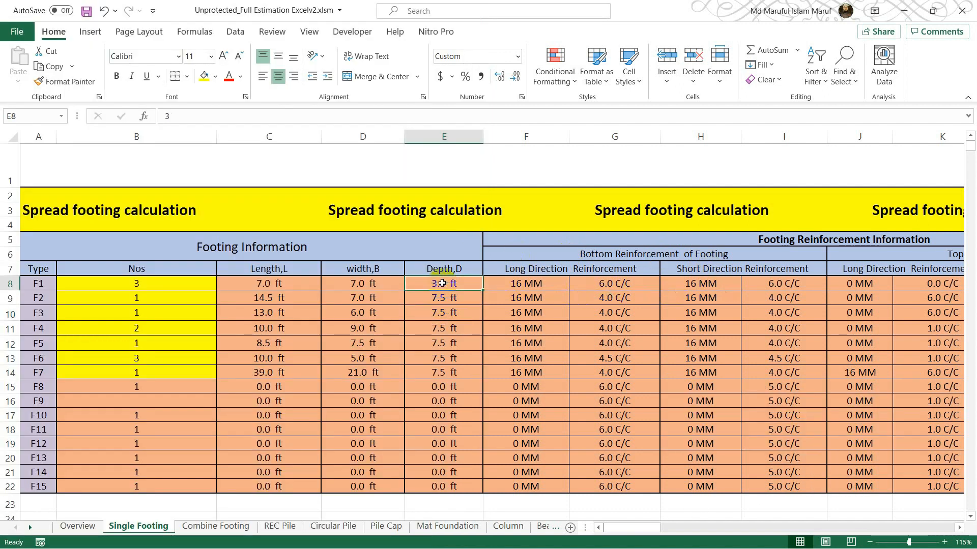
pyautogui.write('7.5')
pyautogui.press('Return')
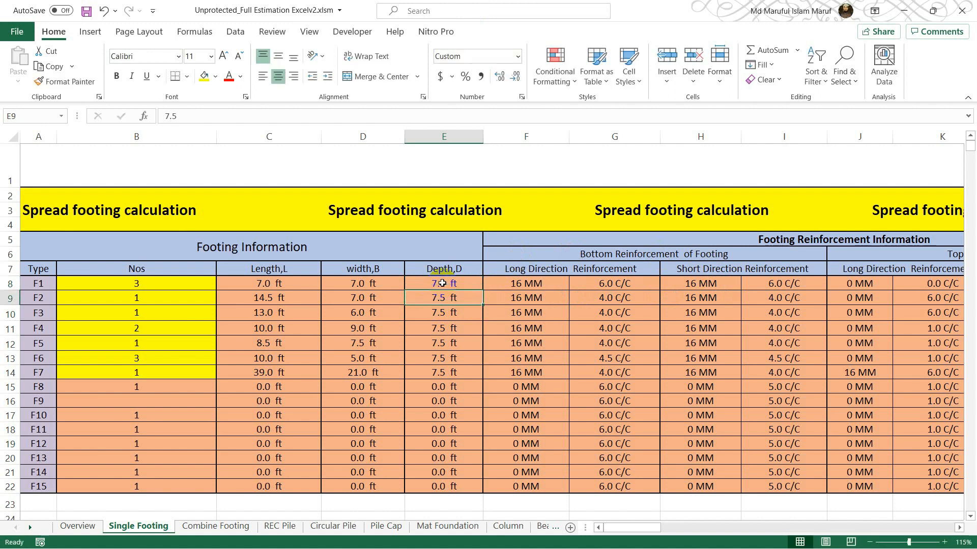
# Switch to tofayel g+4.dwg in AutoCAD and examine the long rod and short rod columns of the footing schedule.
pyautogui.click(538, 284)
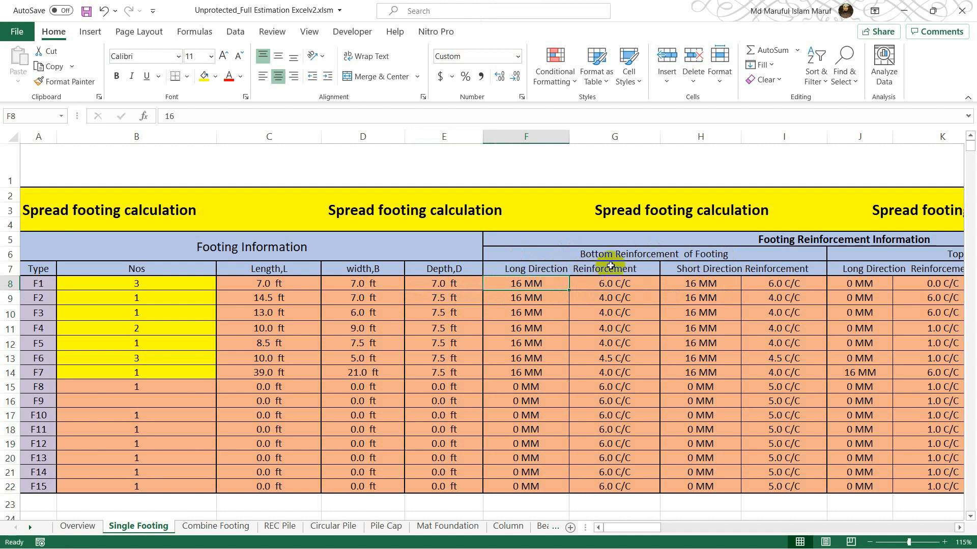
pyautogui.moveTo(406, 543)
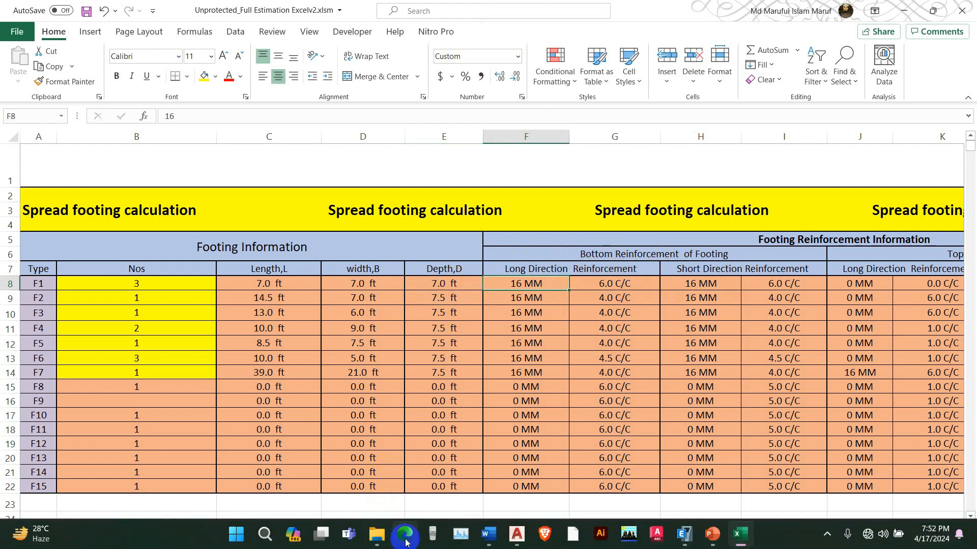
pyautogui.click(517, 535)
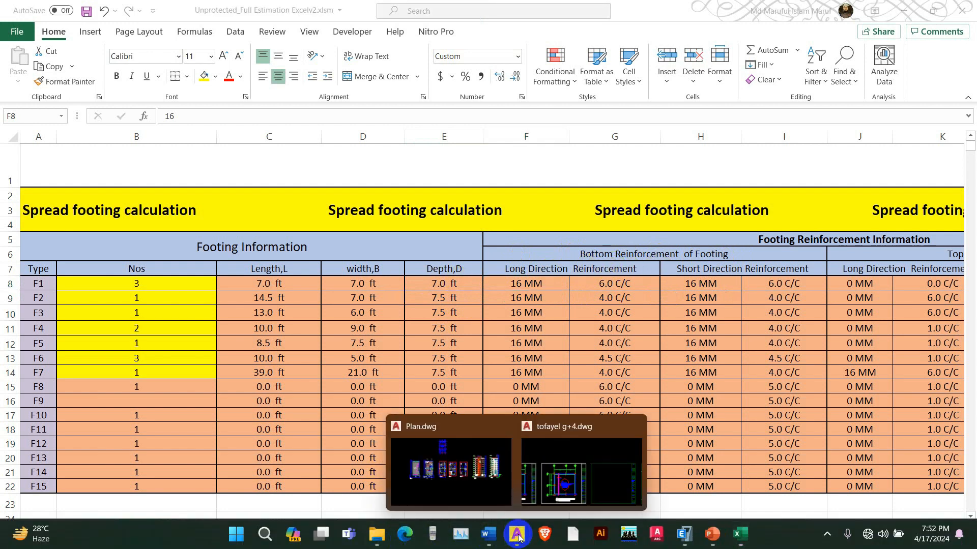
pyautogui.click(540, 489)
pyautogui.moveTo(179, 303); pyautogui.dragTo(287, 274, button='middle')
pyautogui.moveTo(150, 302); pyautogui.dragTo(175, 323, button='middle')
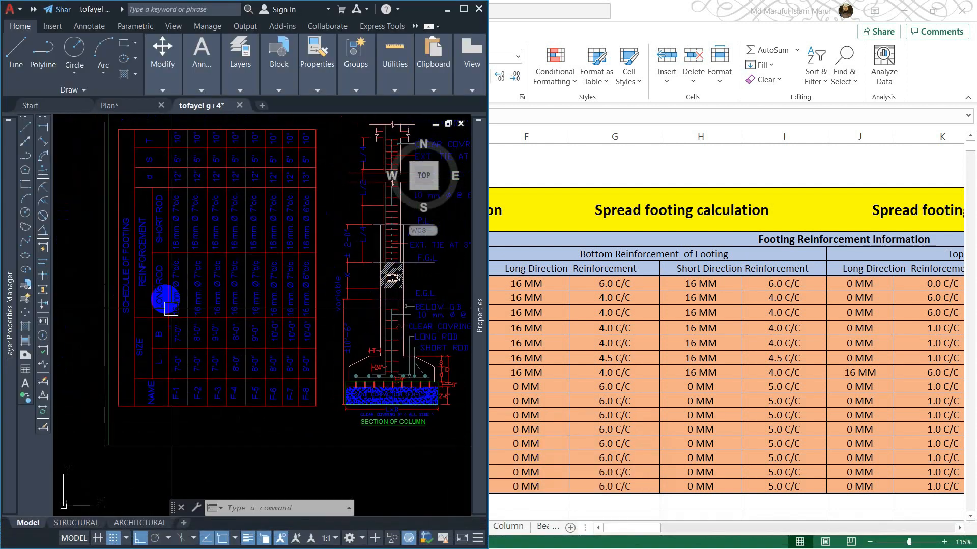
pyautogui.scroll(4, 165, 290)
pyautogui.scroll(-3, 192, 349)
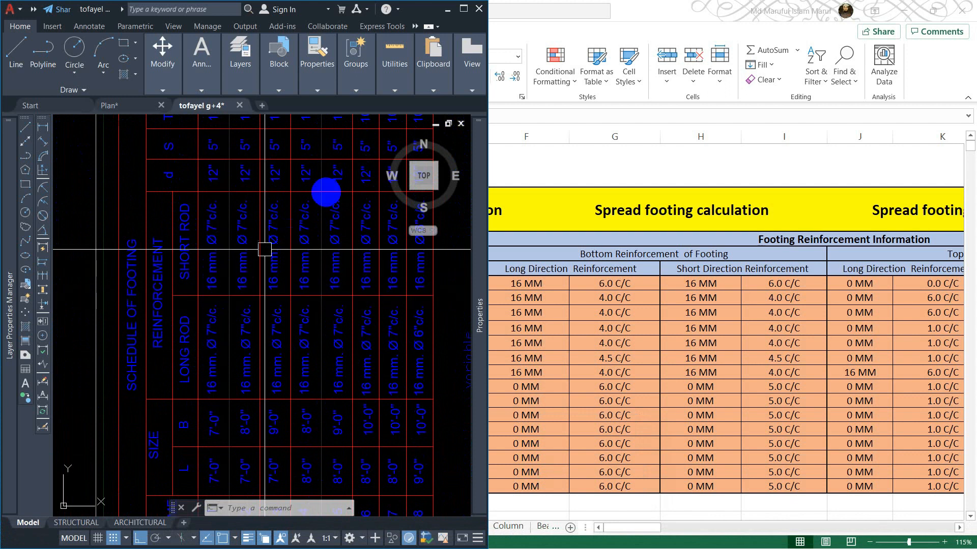
# Maximize the AutoCAD window and examine the S, d and D thickness dimensions in the section of column detail.
pyautogui.click(463, 9)
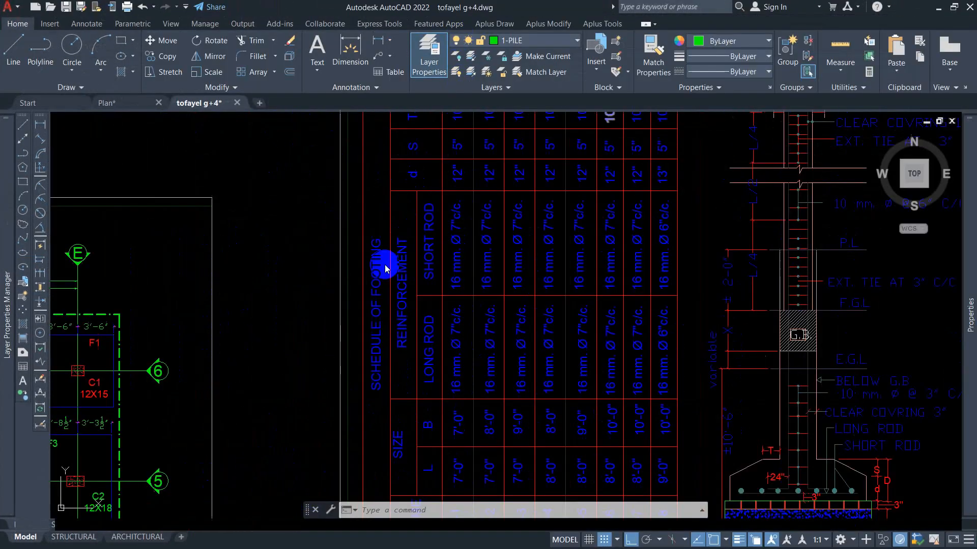
pyautogui.scroll(-2, 548, 366)
pyautogui.moveTo(547, 368); pyautogui.dragTo(366, 299, button='middle')
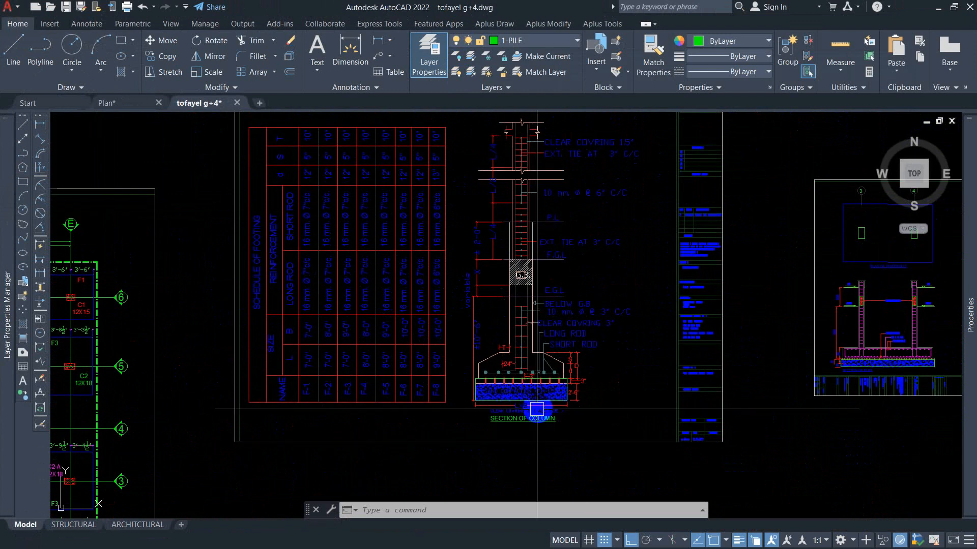
pyautogui.scroll(2, 541, 406)
pyautogui.scroll(4, 547, 355)
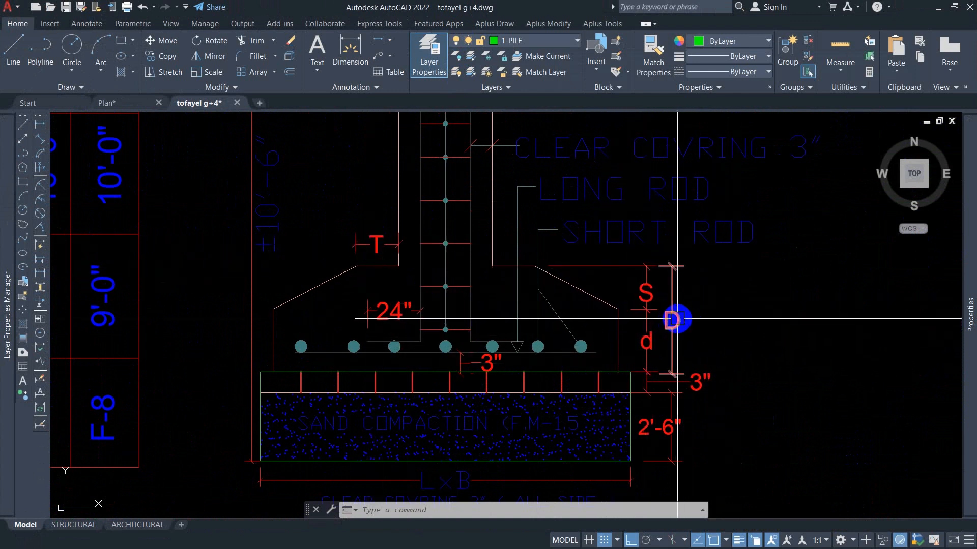
pyautogui.scroll(-2, 600, 313)
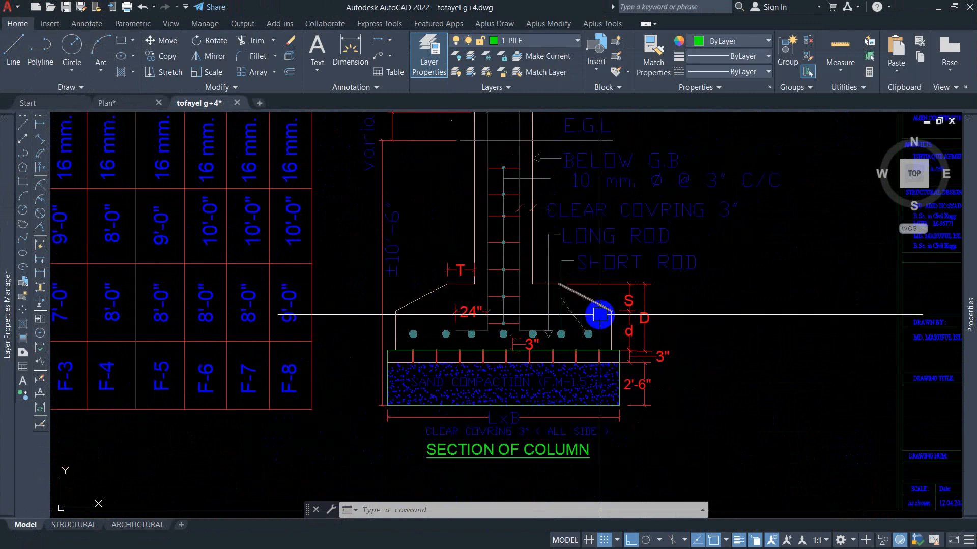
pyautogui.moveTo(593, 317); pyautogui.dragTo(592, 345, button='middle')
pyautogui.scroll(2, 639, 366)
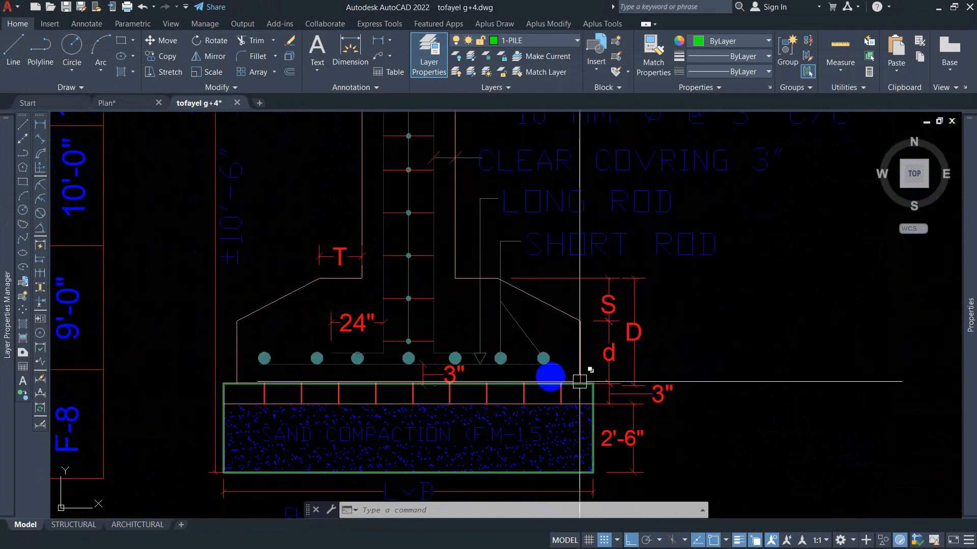
# Examine the overall depth dimension from E.G.L down to the underside of the sand compaction in the column section.
pyautogui.moveTo(277, 371); pyautogui.dragTo(385, 420, button='middle')
pyautogui.scroll(-2, 385, 420)
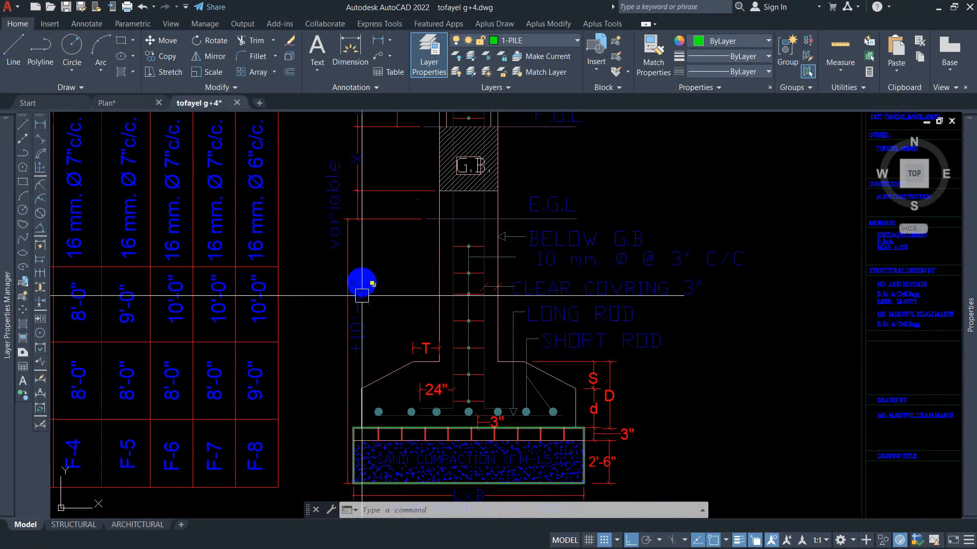
pyautogui.moveTo(367, 343); pyautogui.dragTo(364, 285, button='middle')
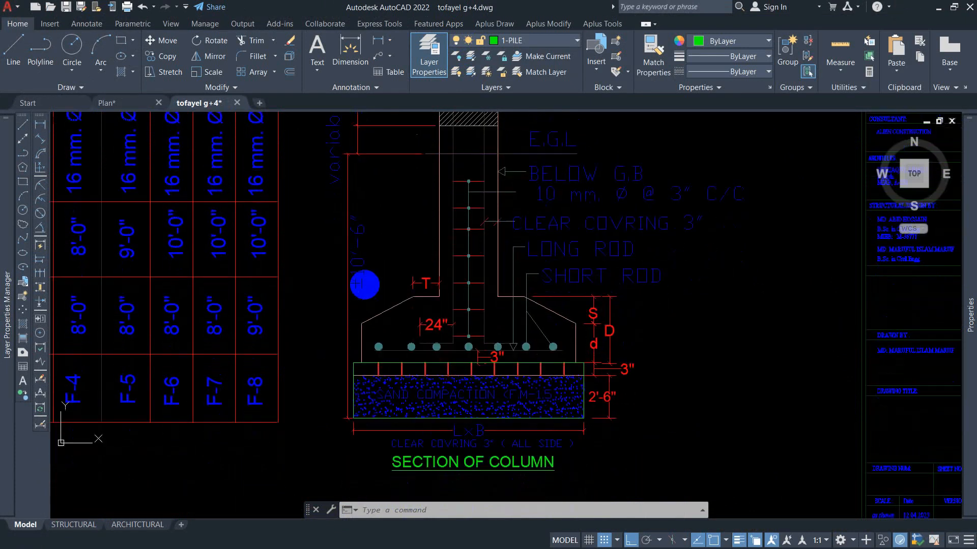
pyautogui.click(350, 277)
pyautogui.press('Escape')
pyautogui.press('Escape')
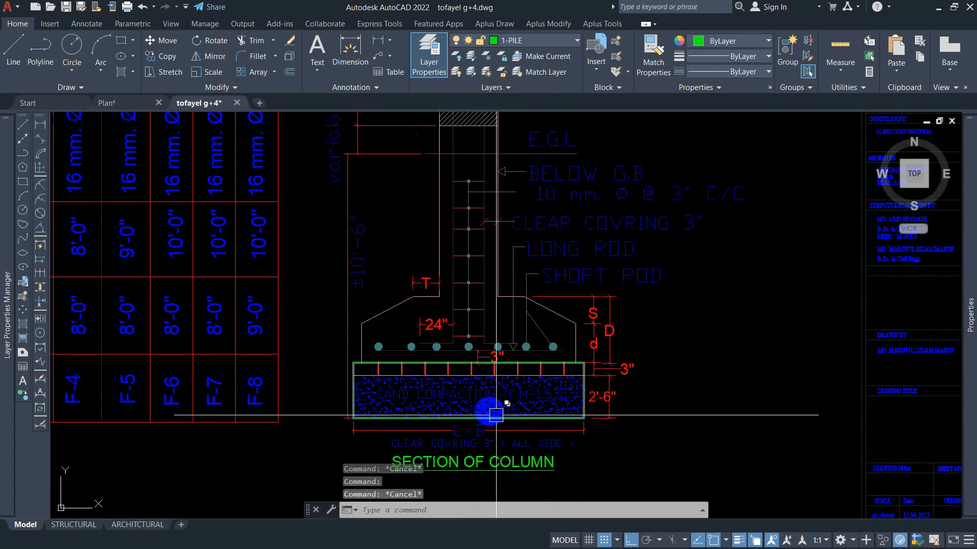
# Examine the sand compaction layer below the footing and its thickness dimension in the section of column detail.
pyautogui.scroll(2, 478, 406)
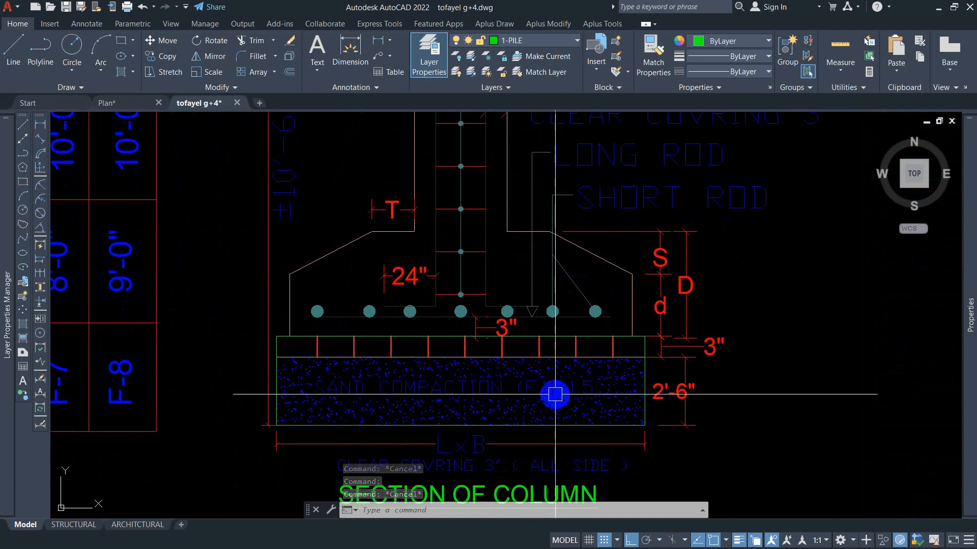
pyautogui.scroll(-2, 554, 395)
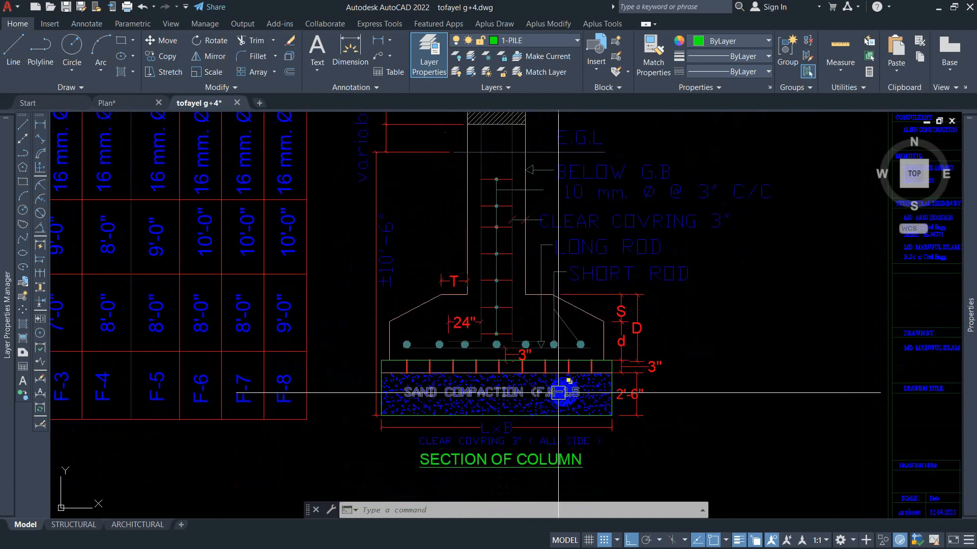
pyautogui.moveTo(715, 384); pyautogui.dragTo(700, 390, button='middle')
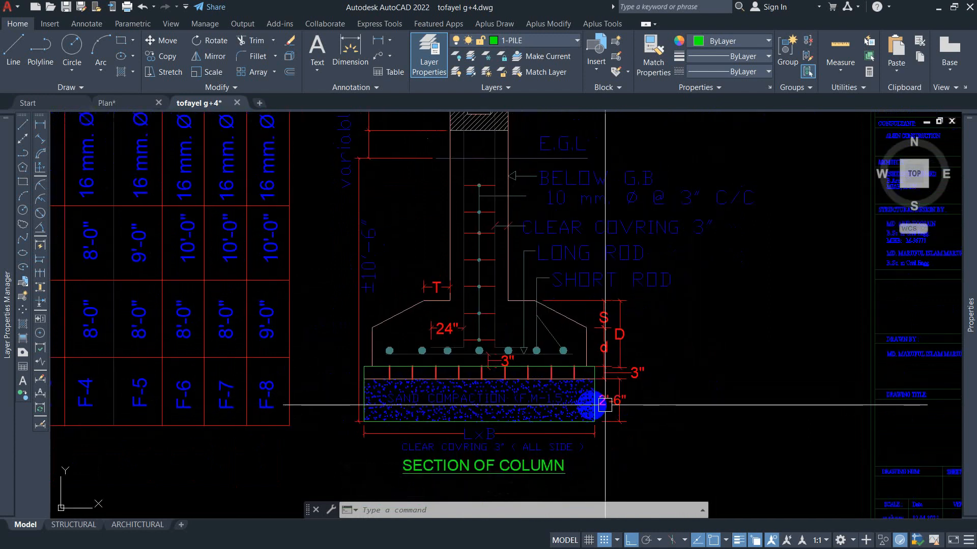
pyautogui.scroll(2, 590, 402)
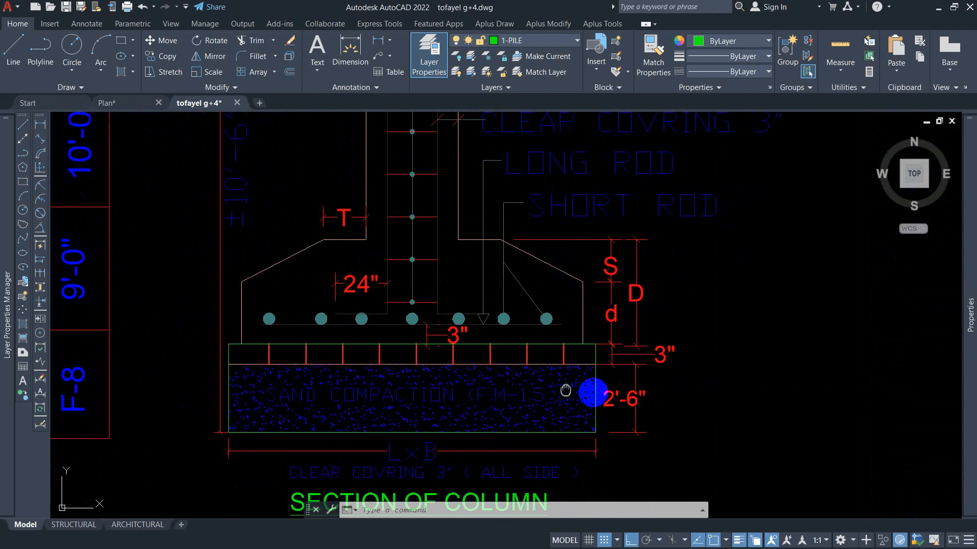
pyautogui.moveTo(565, 393); pyautogui.dragTo(618, 401, button='middle')
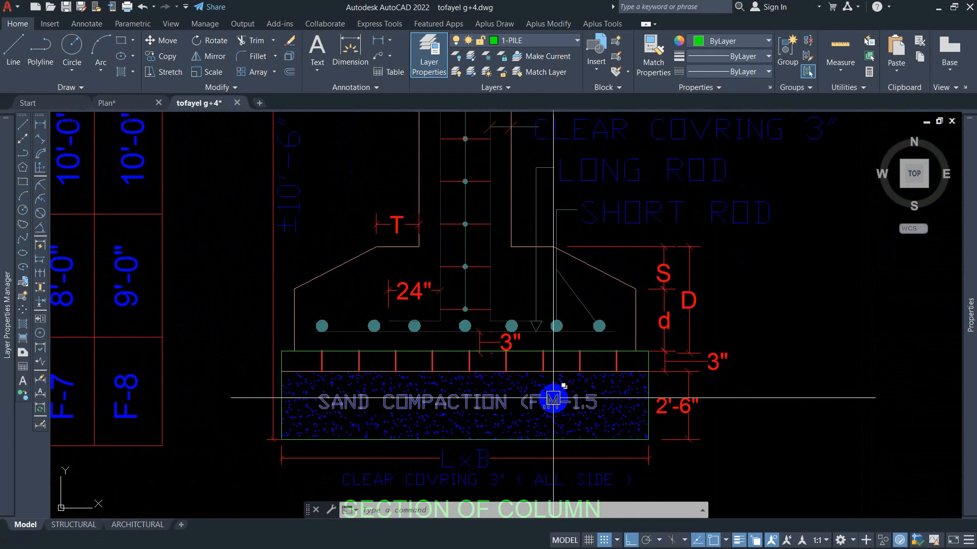
# Examine the long rod and short rod reinforcement given for F-1 in the footing schedule.
pyautogui.scroll(-2, 552, 409)
pyautogui.moveTo(440, 339); pyautogui.dragTo(672, 360, button='middle')
pyautogui.moveTo(370, 327); pyautogui.dragTo(518, 346, button='middle')
pyautogui.moveTo(334, 321); pyautogui.dragTo(358, 408, button='middle')
pyautogui.moveTo(344, 241)
pyautogui.mouseDown(button='middle')
pyautogui.moveTo(353, 229)
pyautogui.moveTo(375, 353)
pyautogui.moveTo(383, 323)
pyautogui.mouseUp(button='middle')
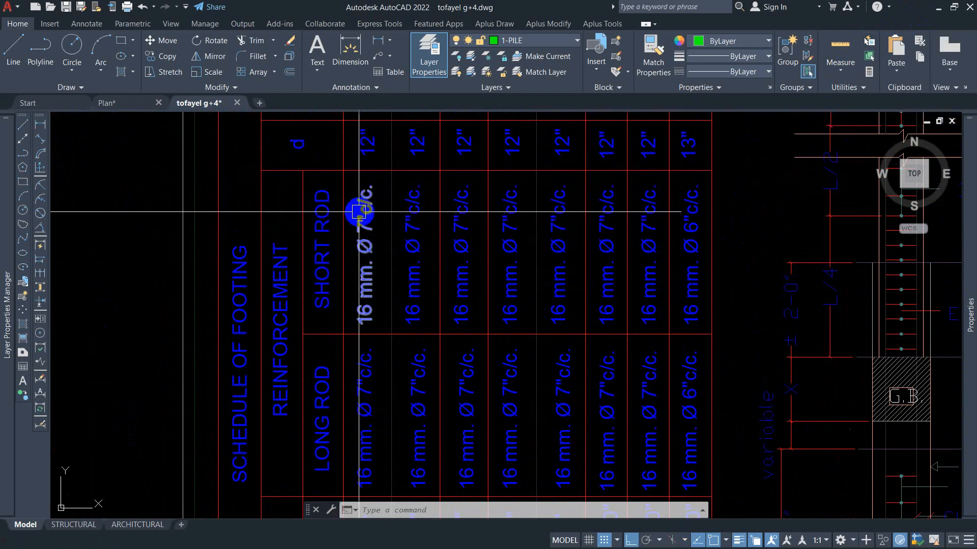
# Return to the Excel workbook and set footing F1's bottom reinforcement spacing to 7 C/C in both the long and short directions.
pyautogui.click(939, 9)
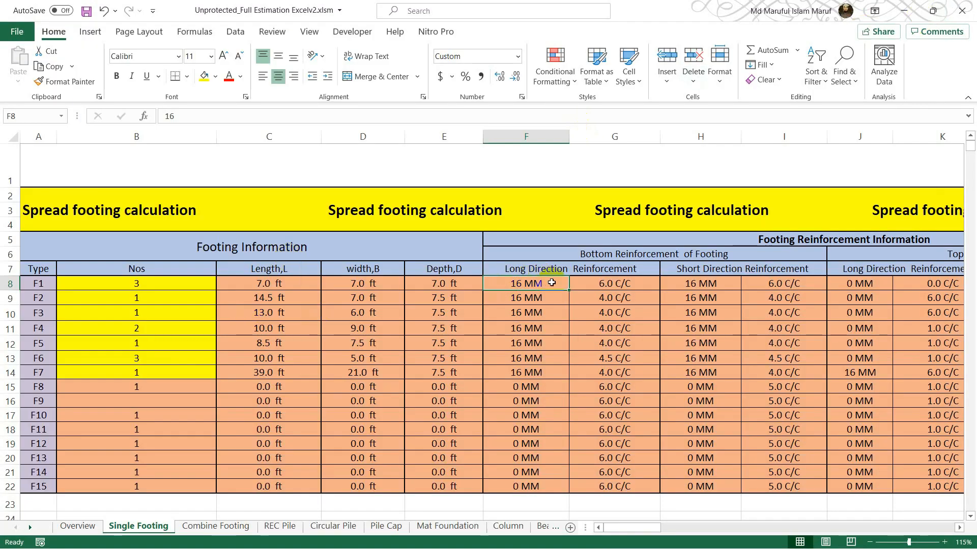
pyautogui.click(604, 285)
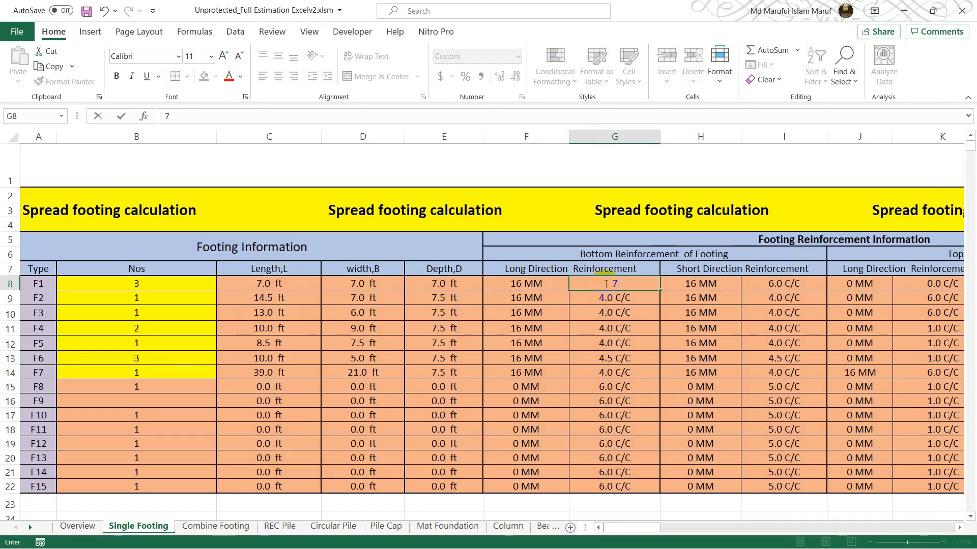
pyautogui.press('Down')
pyautogui.click(778, 285)
pyautogui.write('7')
pyautogui.press('Return')
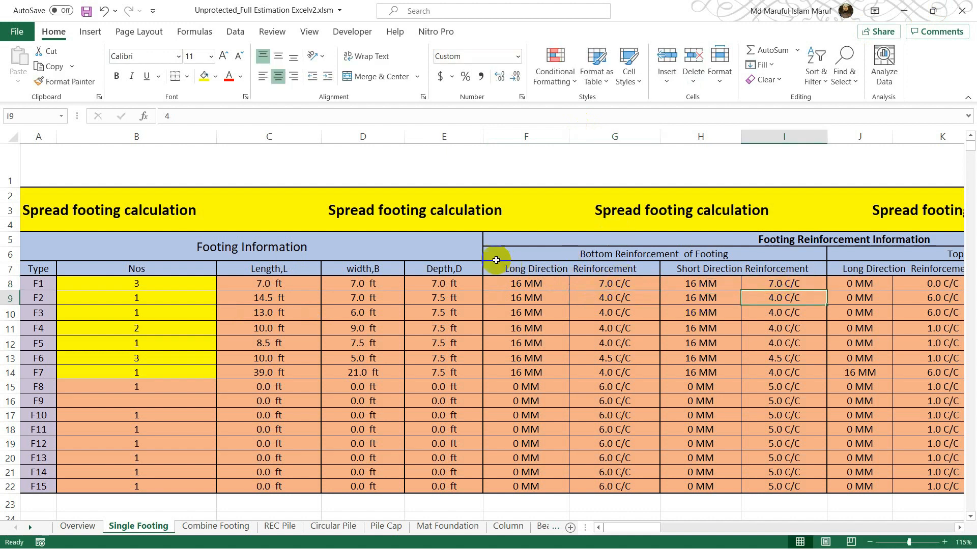
# Review footing F1's bottom reinforcement spacing and its top reinforcement cells for the long and short directions.
pyautogui.moveTo(633, 529); pyautogui.dragTo(656, 530)
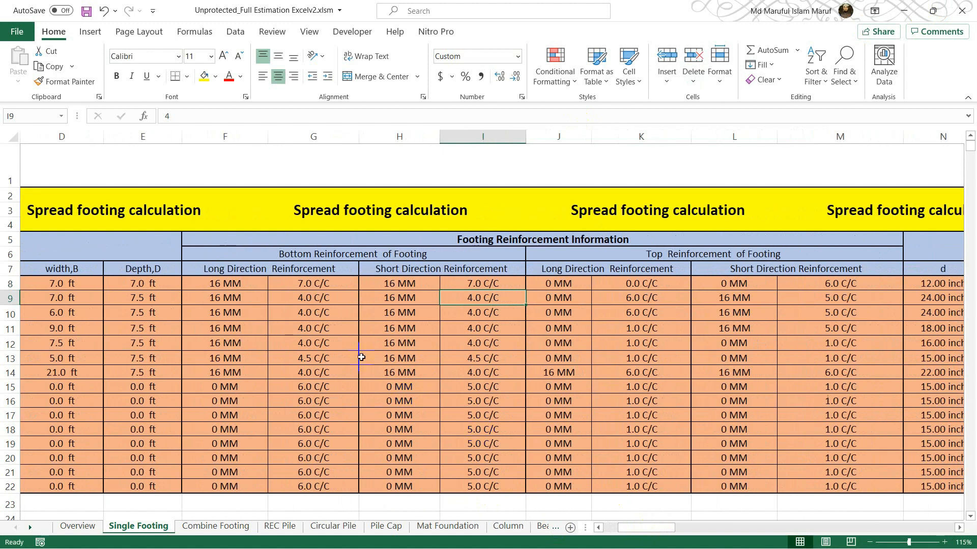
pyautogui.click(323, 284)
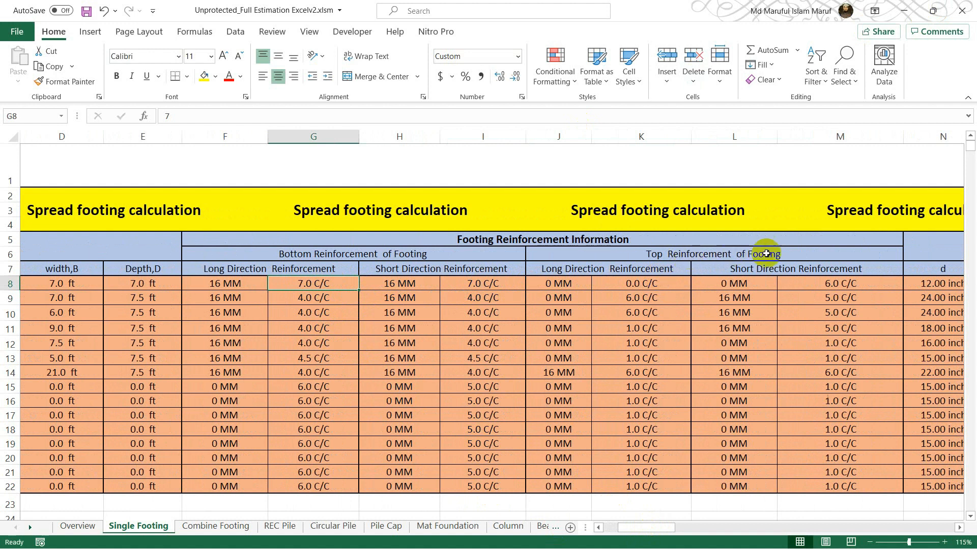
pyautogui.click(565, 284)
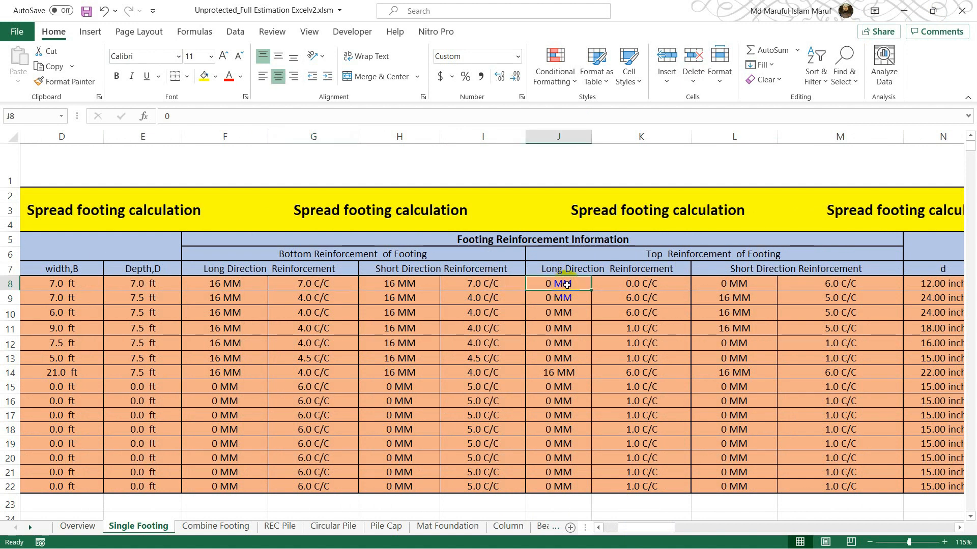
pyautogui.click(635, 286)
pyautogui.click(756, 284)
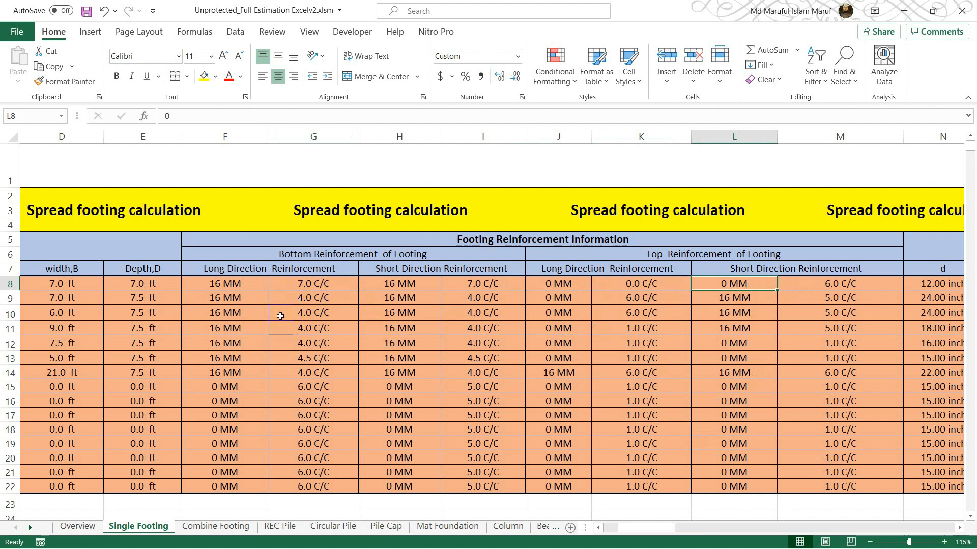
# Look over the thickness, column pedestal and other footing information columns, and open the Footing Tchickness header cell for editing.
pyautogui.moveTo(639, 532); pyautogui.dragTo(690, 528)
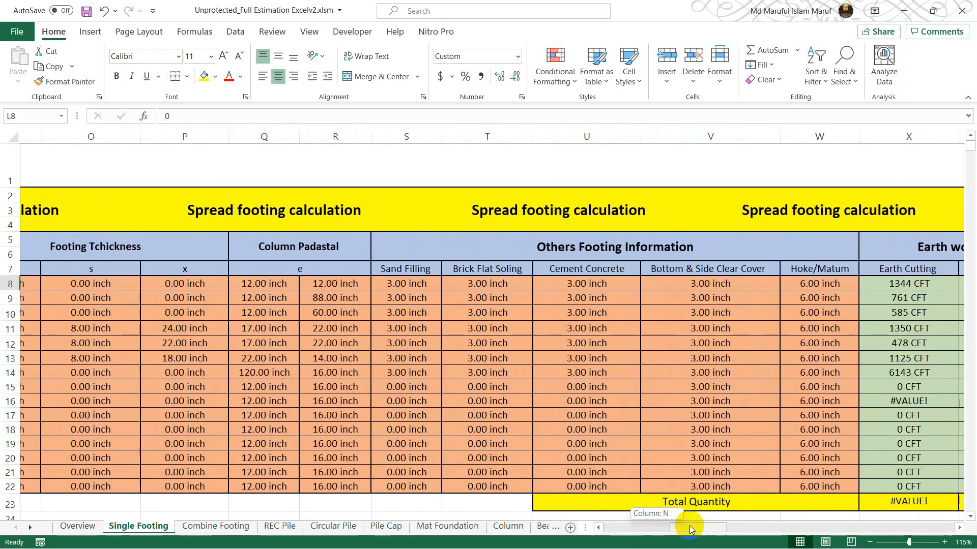
pyautogui.moveTo(690, 526); pyautogui.dragTo(655, 526)
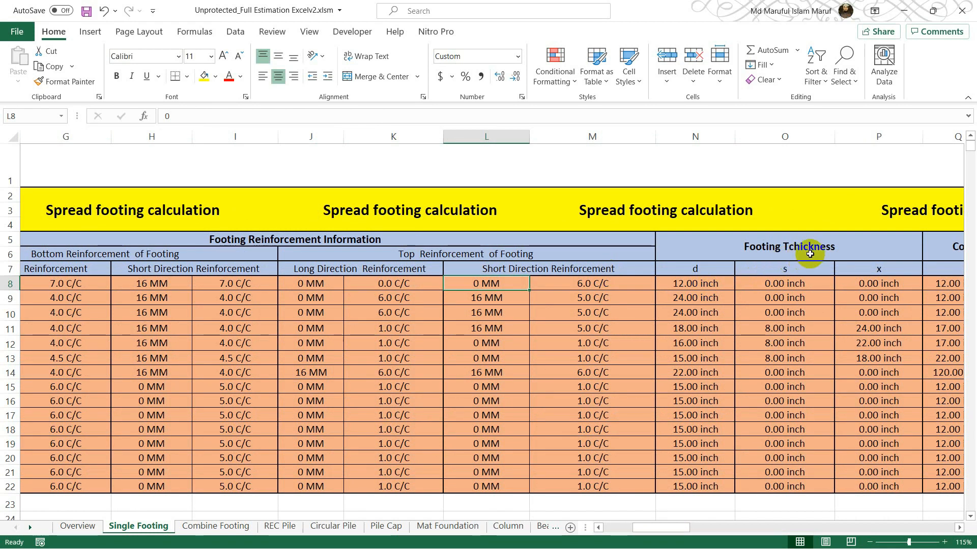
pyautogui.doubleClick(796, 249)
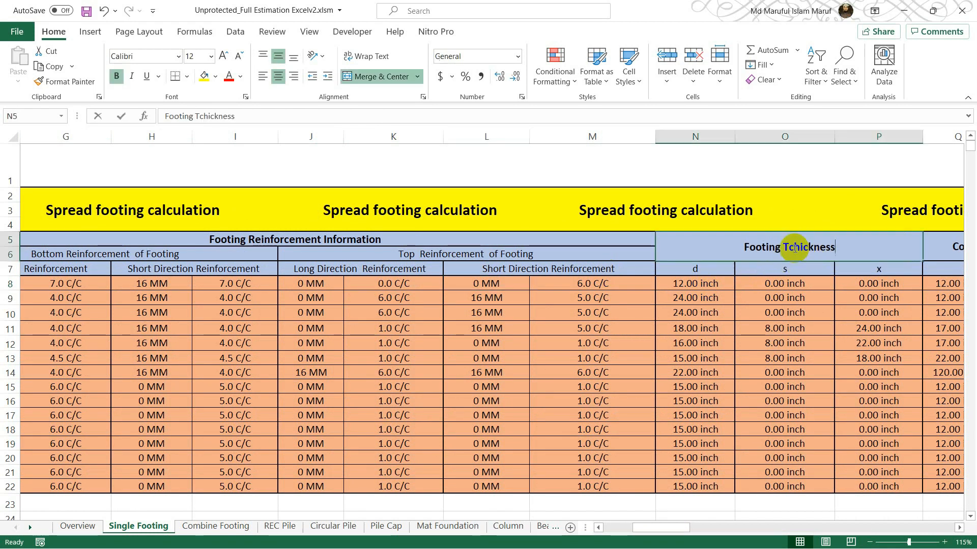
# Correct the header spelling to Footing Thickness and review the d, s and x columns beneath it.
pyautogui.press('Return')
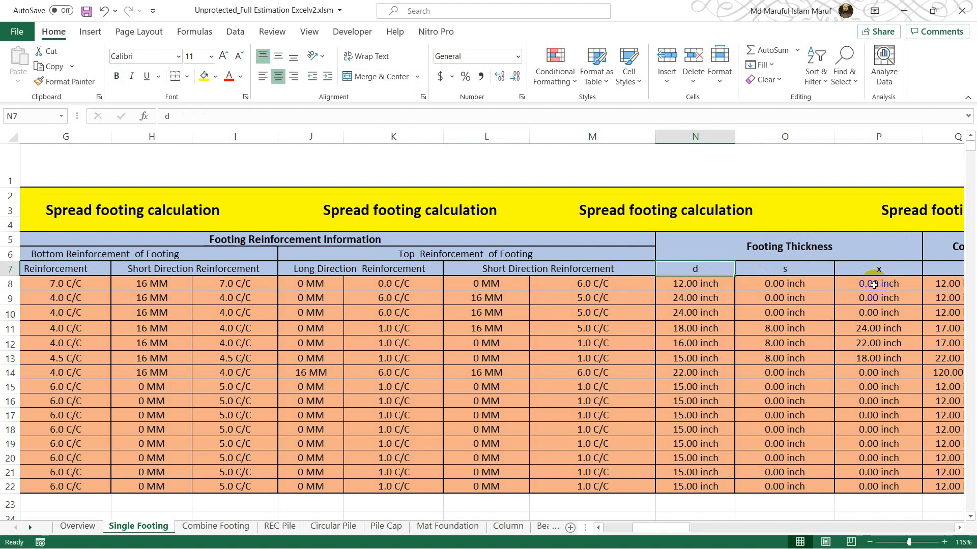
pyautogui.hscroll(2, 537, 269)
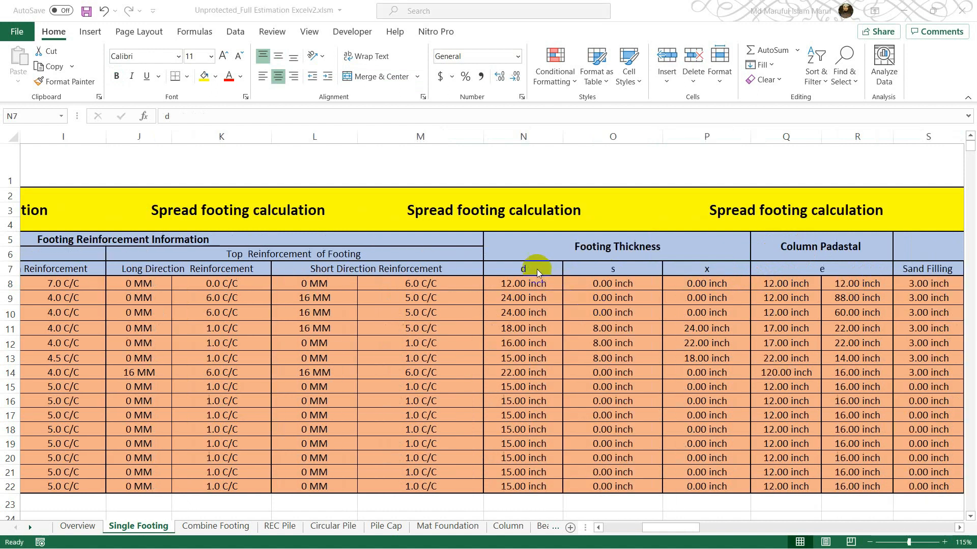
pyautogui.click(585, 269)
pyautogui.click(702, 270)
pyautogui.click(625, 273)
pyautogui.click(540, 267)
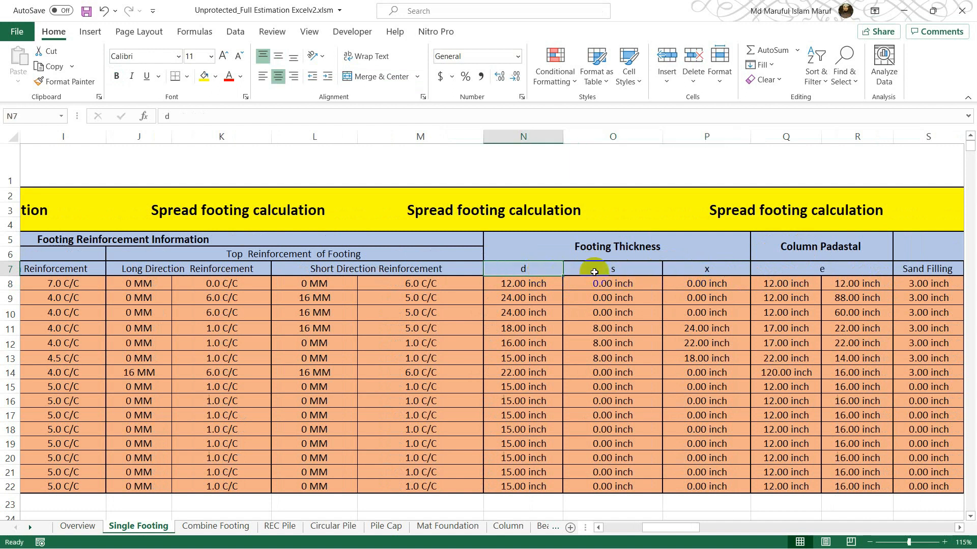
pyautogui.click(698, 265)
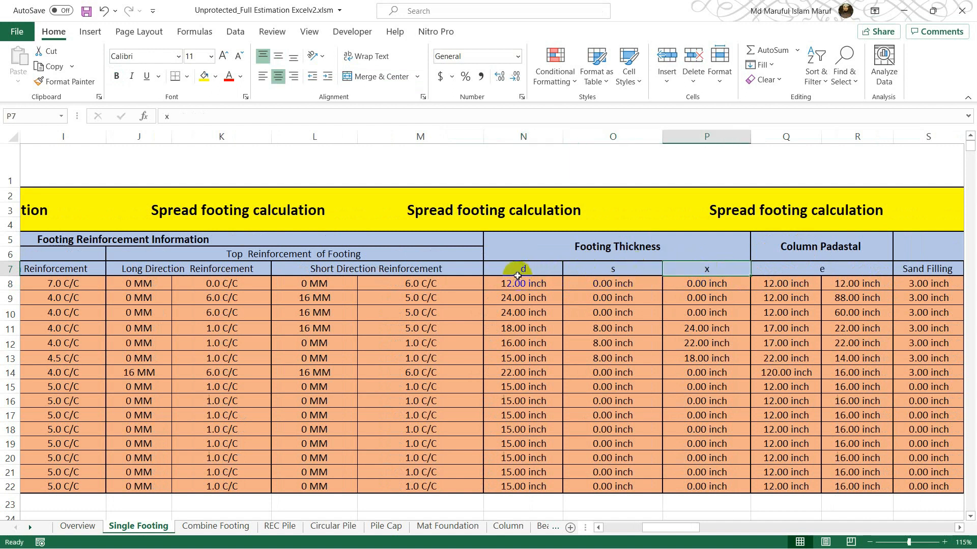
# Switch to the tofayel g+4.dwg drawing in AutoCAD and find the d, S and T columns of the footing schedule.
pyautogui.moveTo(422, 539)
pyautogui.click(512, 531)
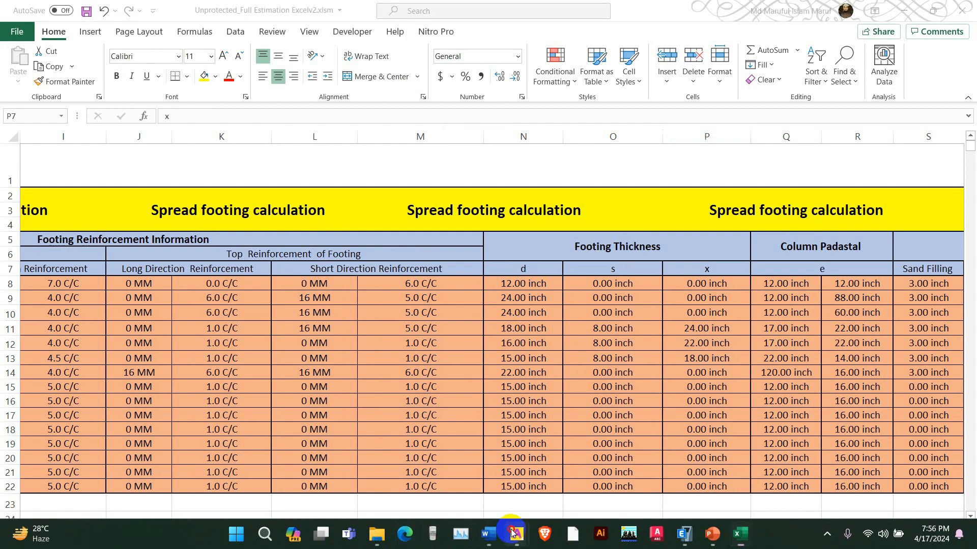
pyautogui.click(552, 471)
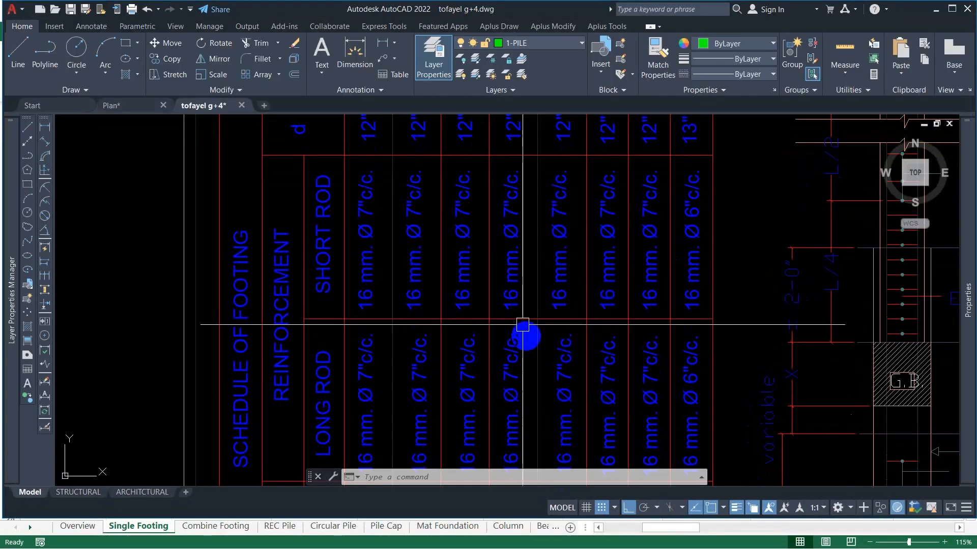
pyautogui.scroll(-5, 529, 328)
pyautogui.scroll(3, 414, 277)
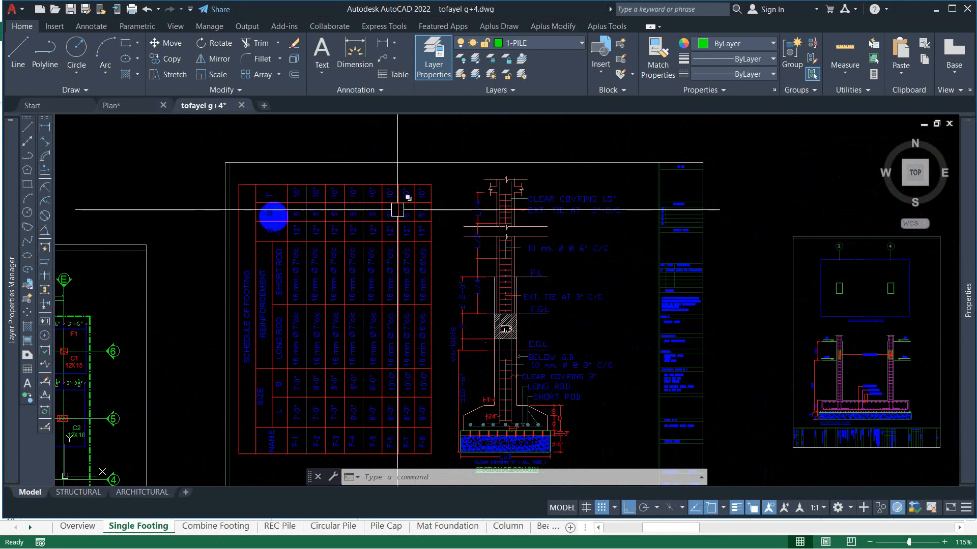
pyautogui.scroll(5, 273, 216)
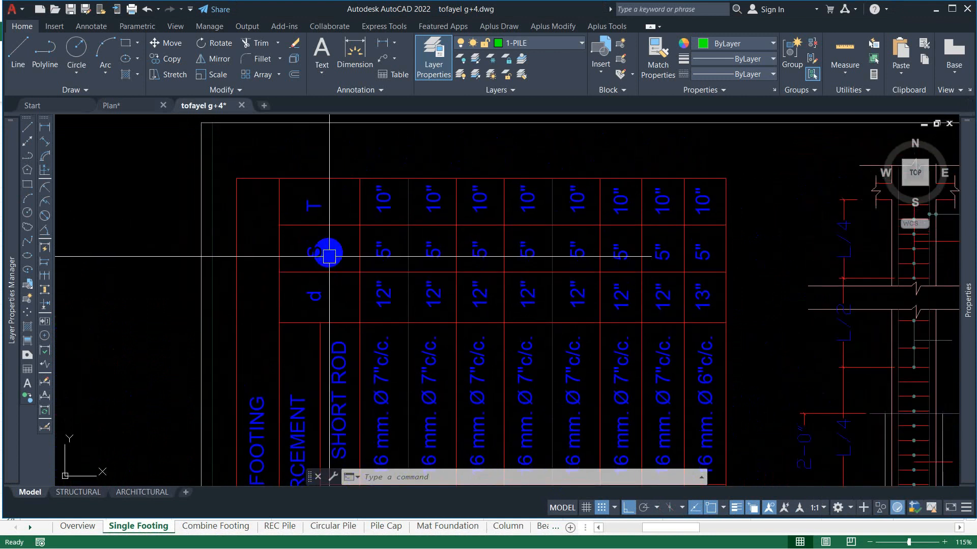
# Examine the d, S and D thickness dimensions at the footing edge in the Section of Column detail.
pyautogui.scroll(-2, 306, 270)
pyautogui.scroll(-1, 250, 258)
pyautogui.scroll(-2, 349, 327)
pyautogui.scroll(1, 601, 370)
pyautogui.scroll(1, 617, 305)
pyautogui.scroll(-1, 745, 313)
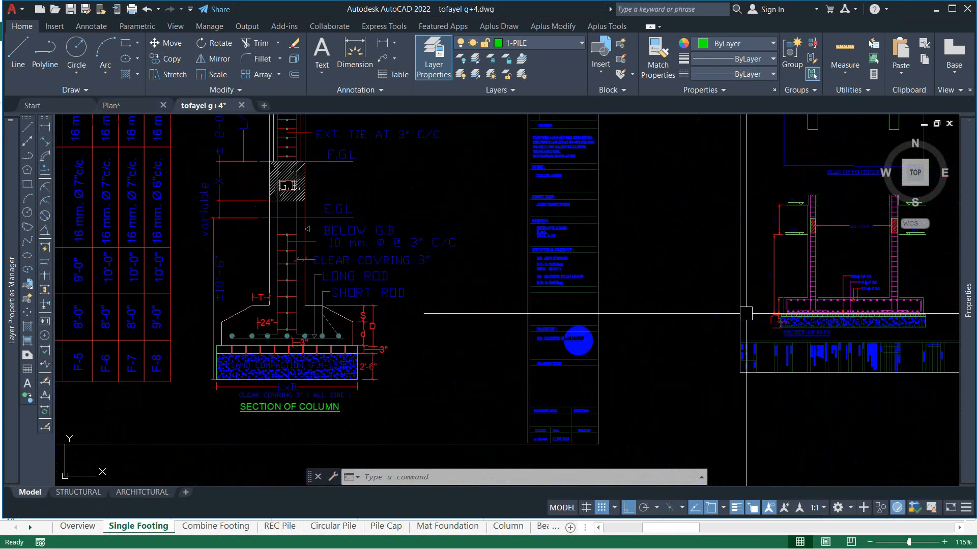
pyautogui.moveTo(528, 342); pyautogui.dragTo(646, 326, button='middle')
pyautogui.scroll(6, 370, 299)
pyautogui.moveTo(360, 305); pyautogui.dragTo(485, 294, button='middle')
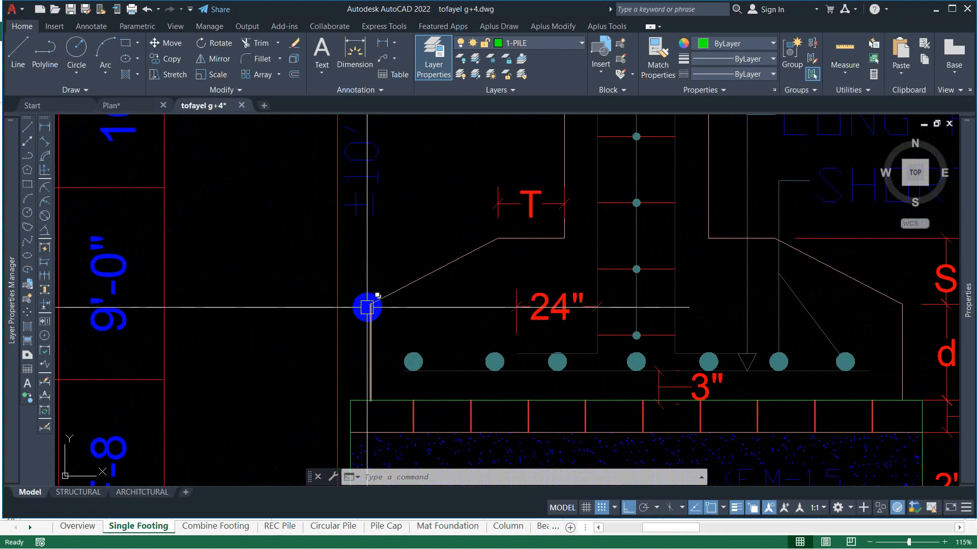
pyautogui.scroll(-2, 371, 301)
pyautogui.moveTo(442, 305); pyautogui.dragTo(305, 306, button='middle')
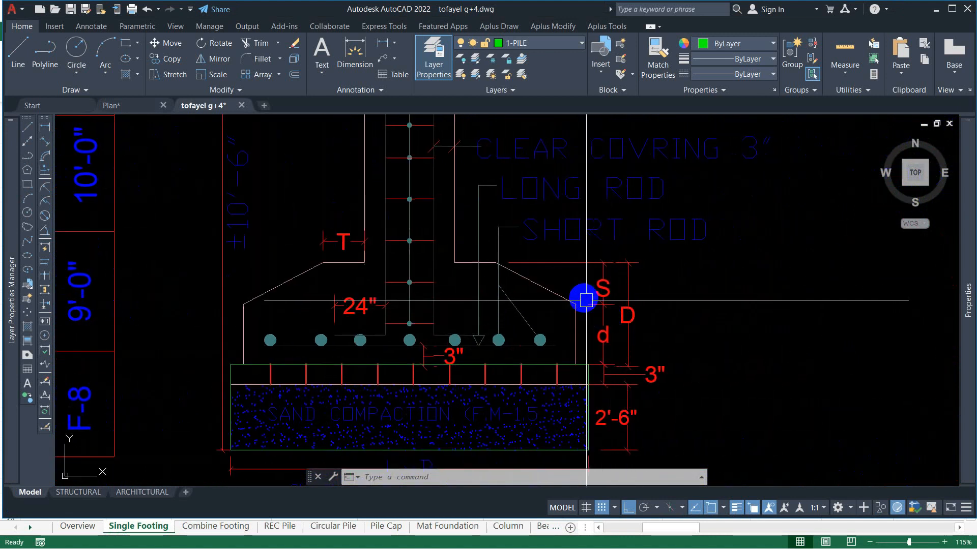
pyautogui.scroll(2, 585, 299)
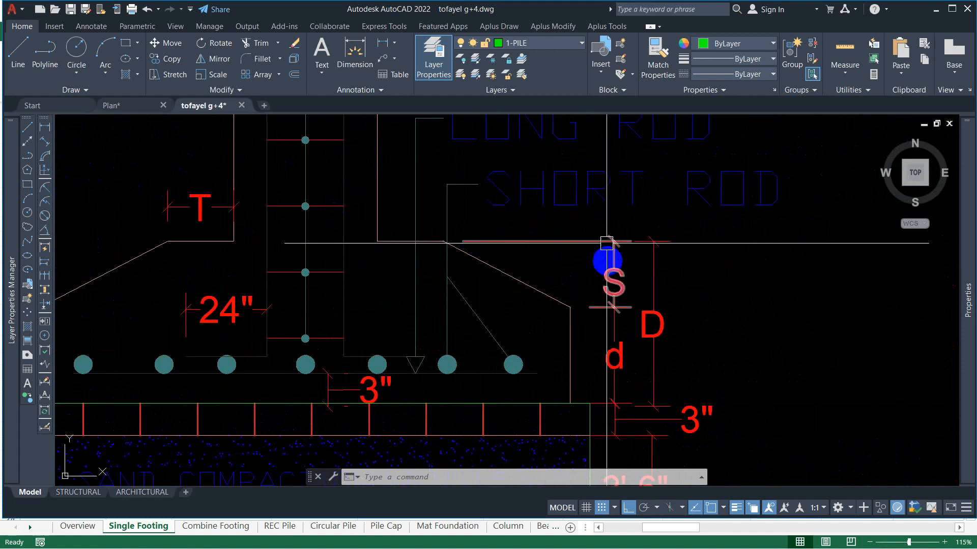
# Examine the T dimension in the Section of Column detail and check the d, S and T values in the footing schedule.
pyautogui.scroll(-2, 440, 262)
pyautogui.scroll(4, 447, 239)
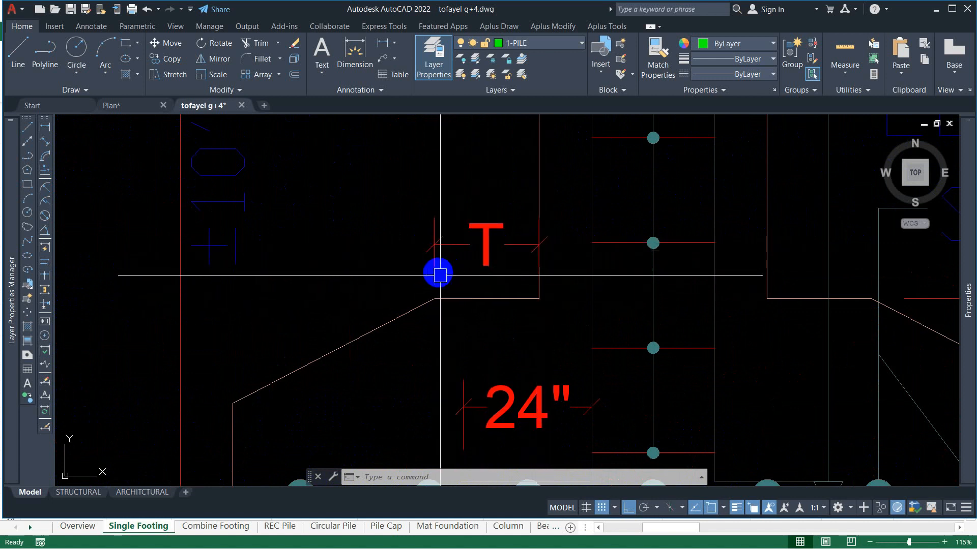
pyautogui.scroll(-5, 448, 255)
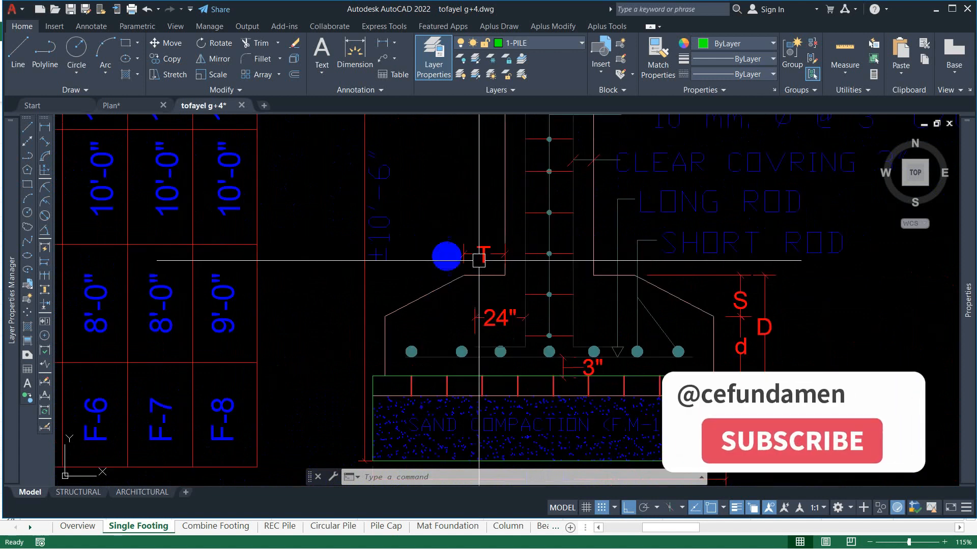
pyautogui.moveTo(383, 242)
pyautogui.mouseDown(button='middle')
pyautogui.moveTo(517, 357)
pyautogui.moveTo(427, 327)
pyautogui.moveTo(373, 251)
pyautogui.moveTo(378, 290)
pyautogui.mouseUp(button='middle')
pyautogui.scroll(2, 319, 236)
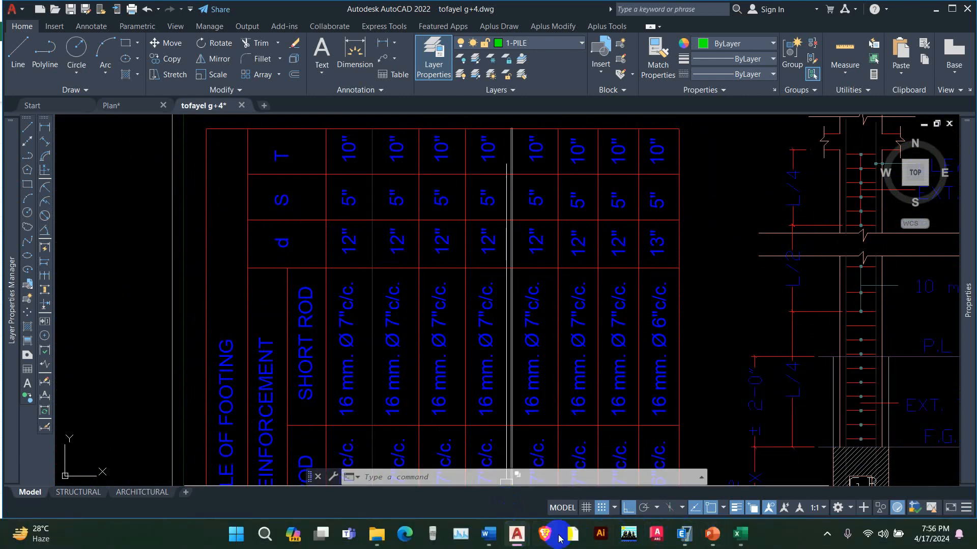
# Return to the Excel workbook and set footing F1's thickness values to 5 inch for s and 10 inch for x.
pyautogui.moveTo(518, 545)
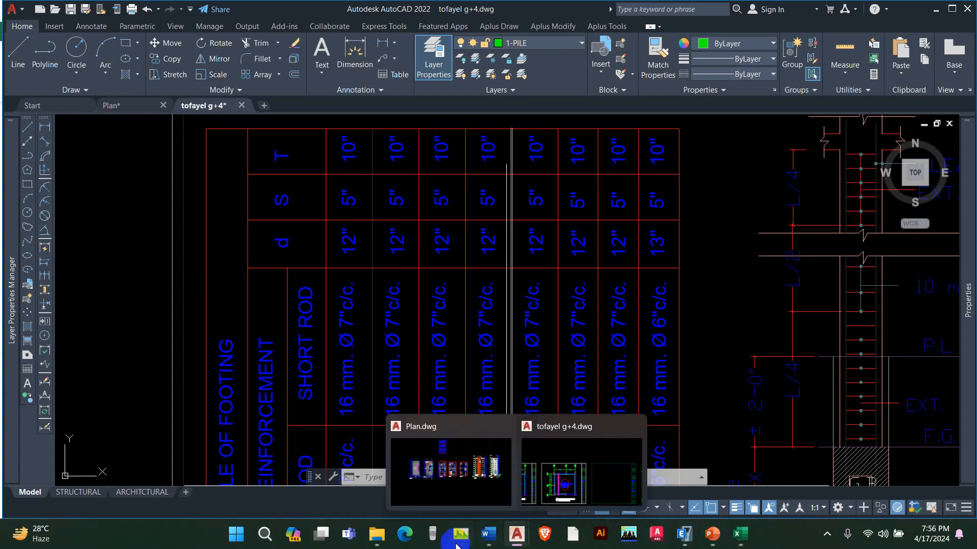
pyautogui.click(740, 534)
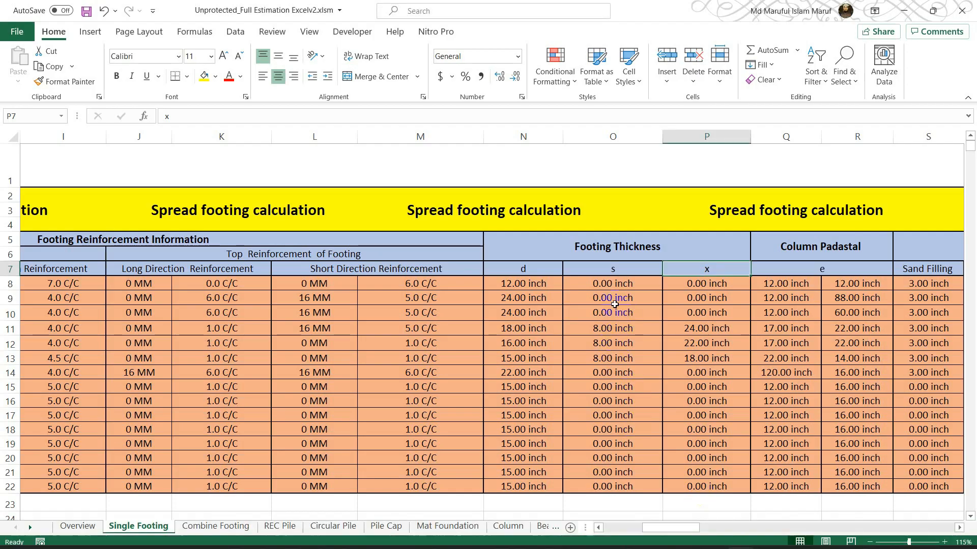
pyautogui.click(514, 282)
pyautogui.click(603, 283)
pyautogui.write('5')
pyautogui.press('Return')
pyautogui.click(707, 280)
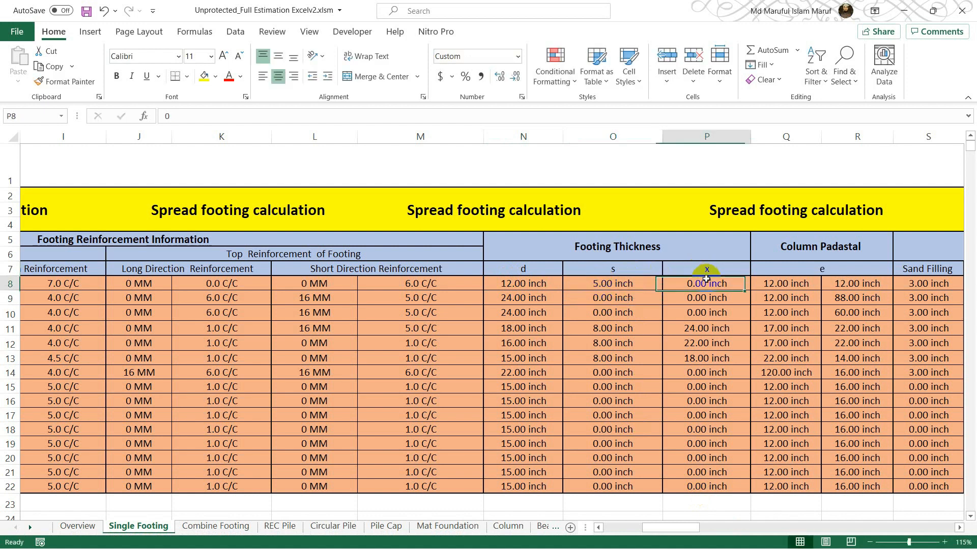
pyautogui.write('10')
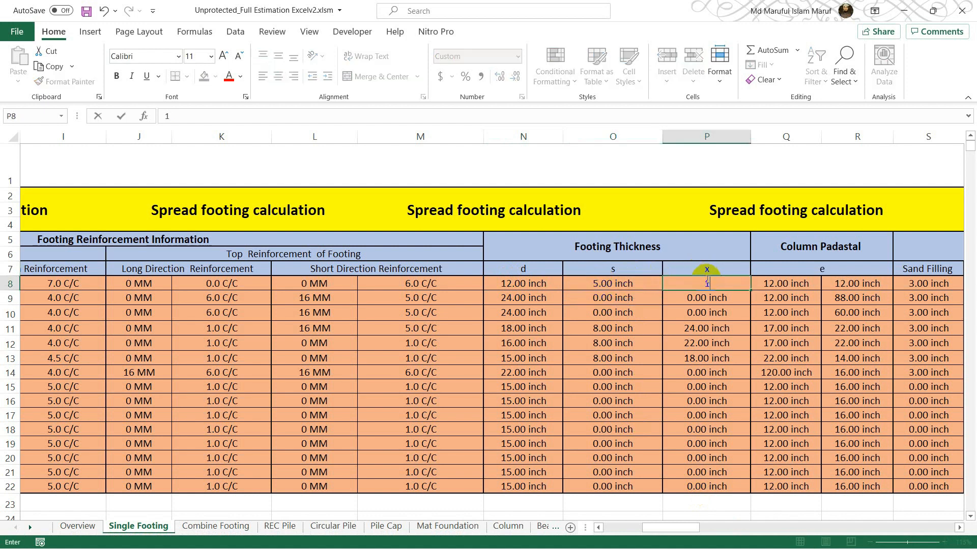
pyautogui.press('Return')
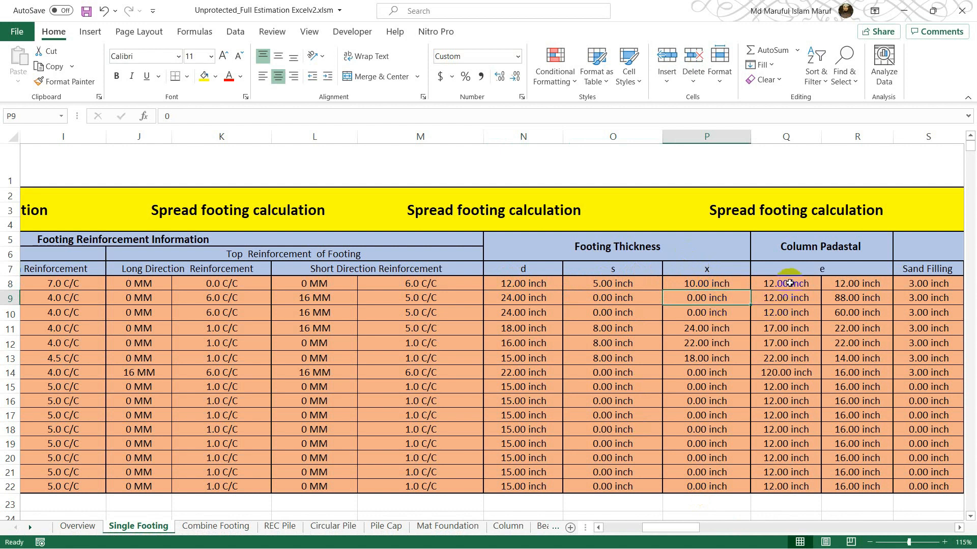
# Review footing F1's column pedestal cells, then check the sizes of the columns on F1 footings in the AutoCAD foundation plan.
pyautogui.click(808, 279)
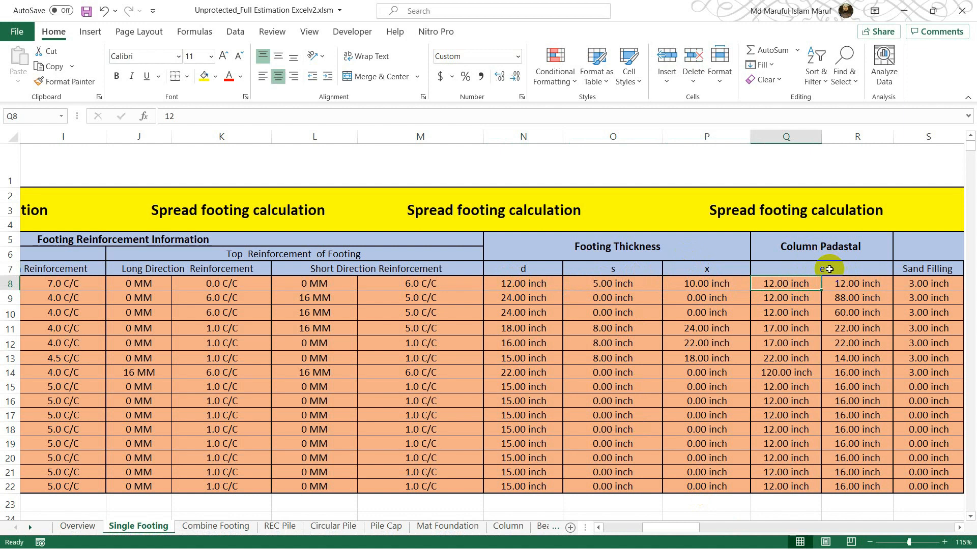
pyautogui.click(782, 283)
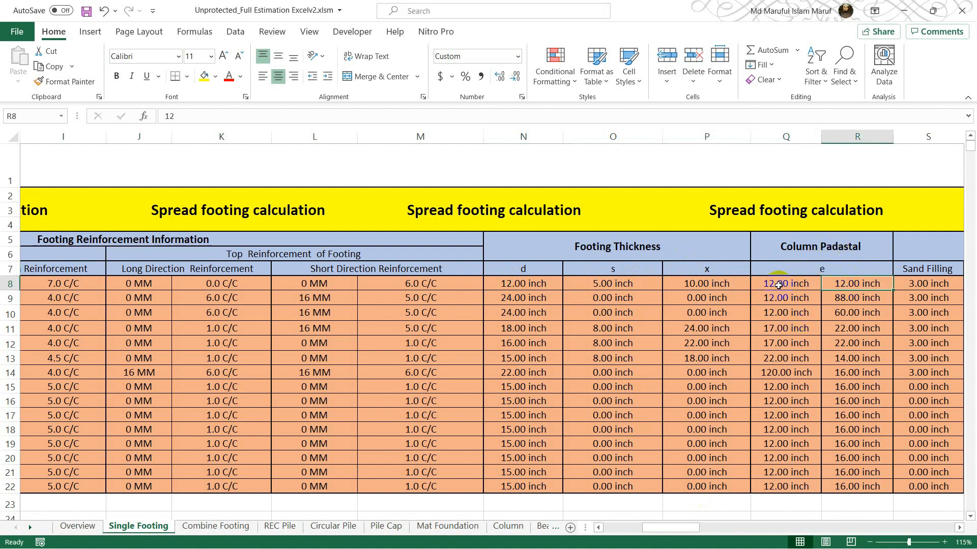
pyautogui.click(864, 284)
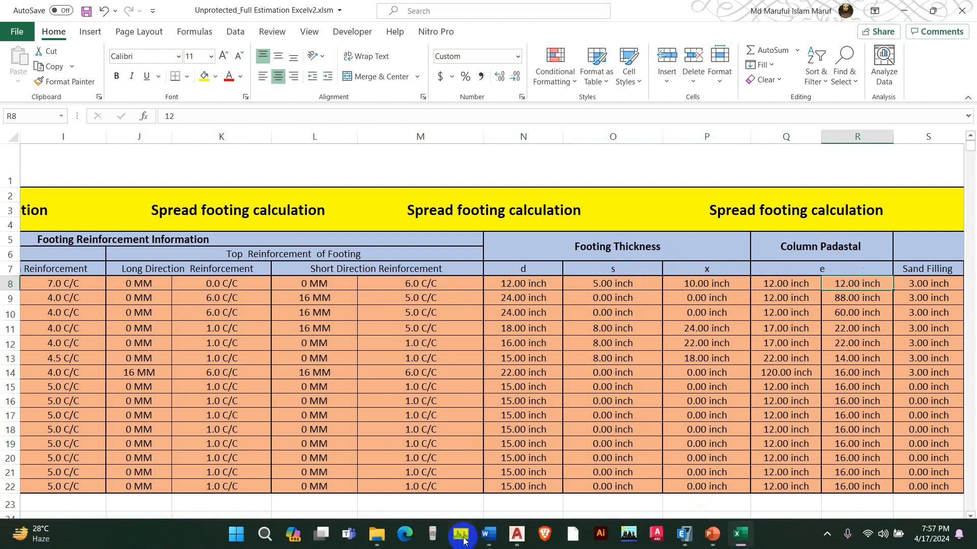
pyautogui.moveTo(516, 534)
pyautogui.click(573, 458)
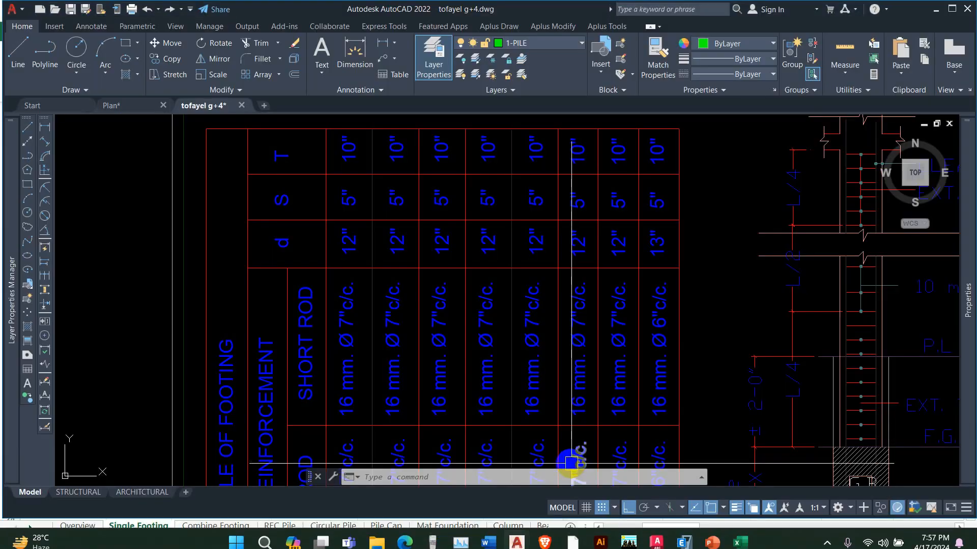
pyautogui.scroll(-6, 351, 311)
pyautogui.scroll(-2, 336, 327)
pyautogui.moveTo(278, 352); pyautogui.dragTo(499, 266, button='middle')
pyautogui.scroll(8, 497, 261)
pyautogui.moveTo(397, 284); pyautogui.dragTo(538, 283, button='middle')
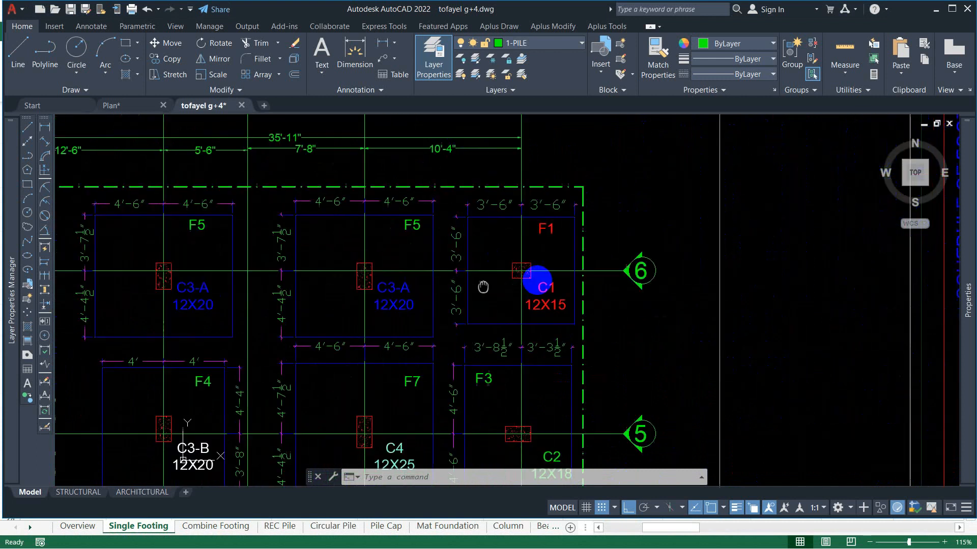
pyautogui.scroll(-4, 538, 283)
pyautogui.scroll(4, 345, 282)
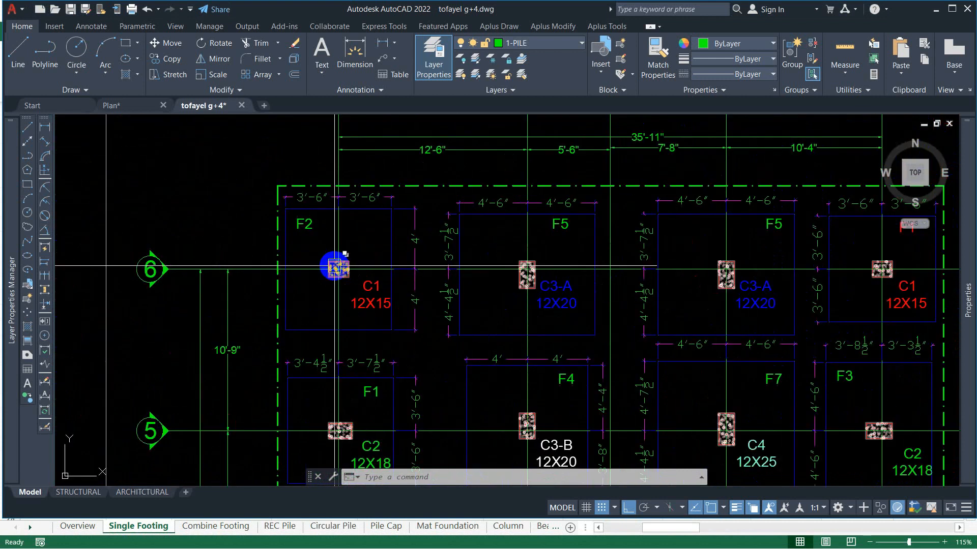
pyautogui.moveTo(369, 332); pyautogui.dragTo(394, 215, button='middle')
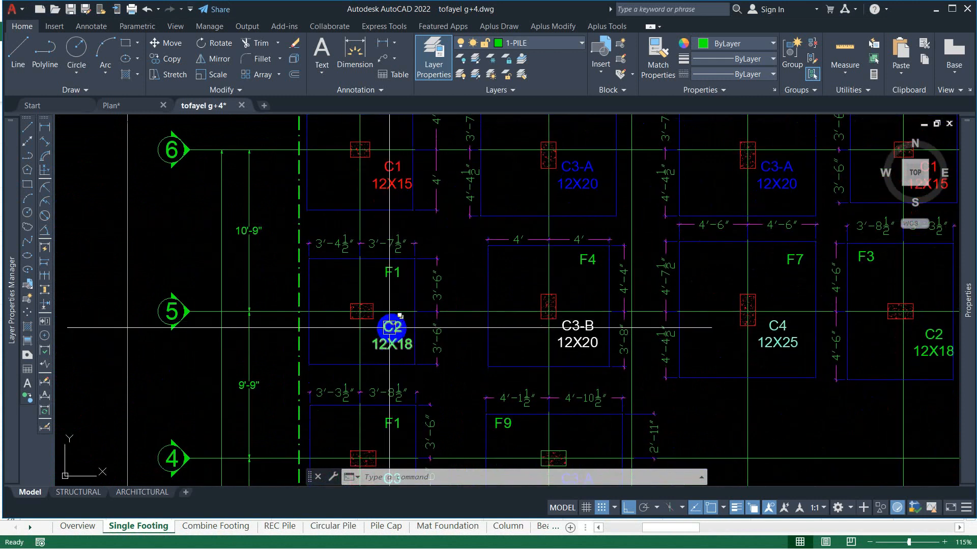
# Return to the Excel workbook and set footing F1's second column pedestal dimension to 18 inch.
pyautogui.click(936, 11)
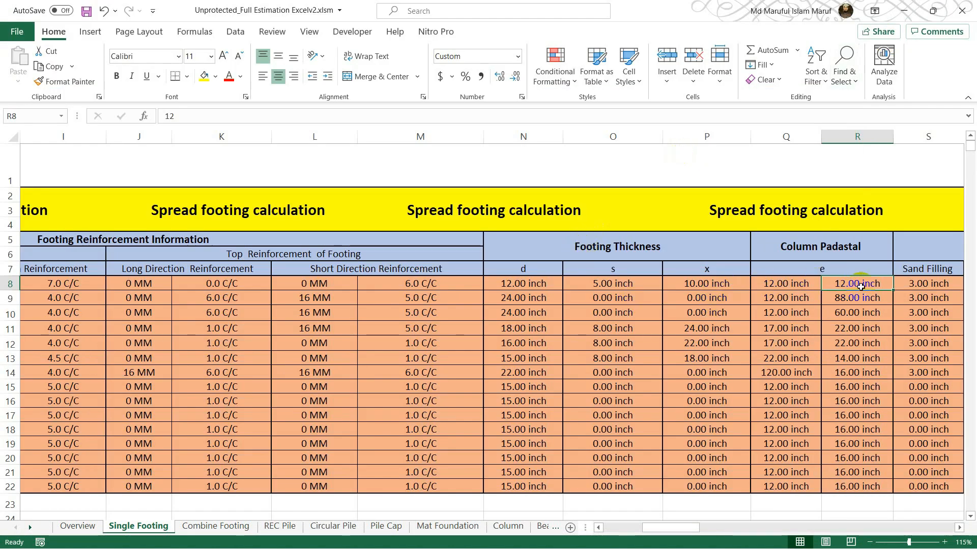
pyautogui.write('18')
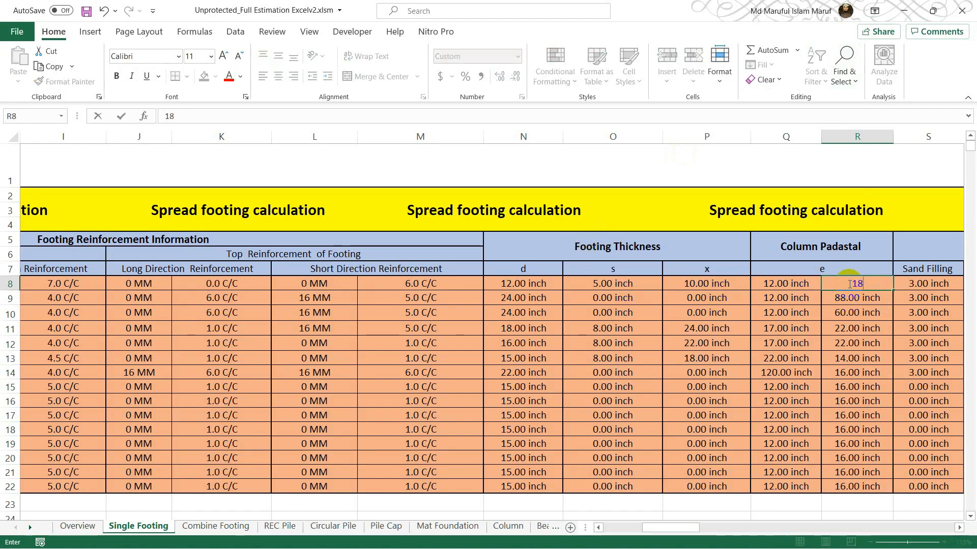
pyautogui.press('Return')
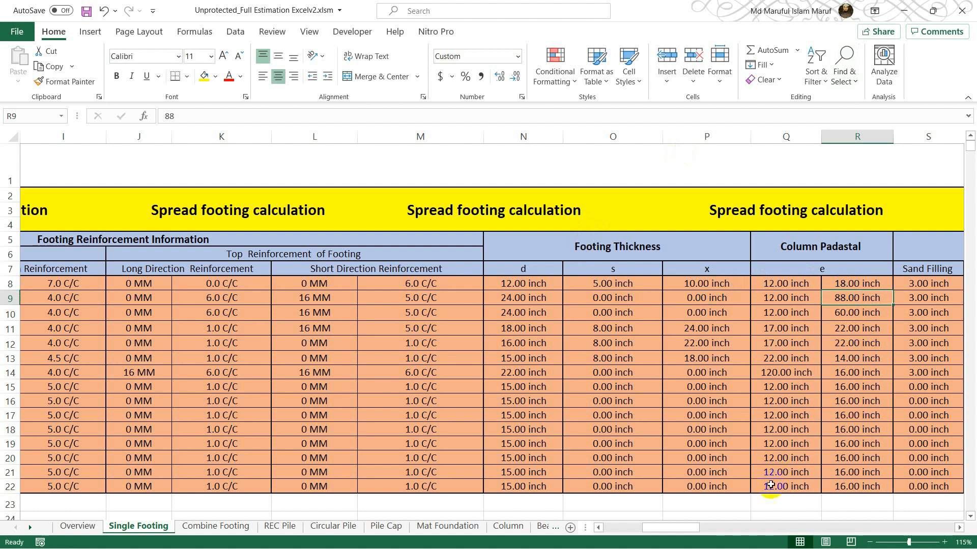
# Set footing F1's sand filling thickness to 30 inch in the Others Footing Information section.
pyautogui.moveTo(670, 533); pyautogui.dragTo(698, 533)
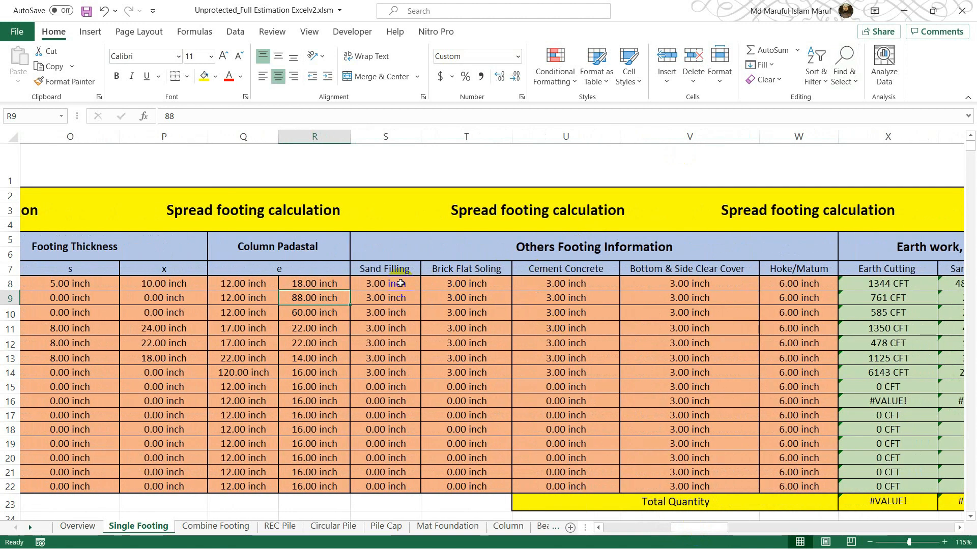
pyautogui.click(401, 283)
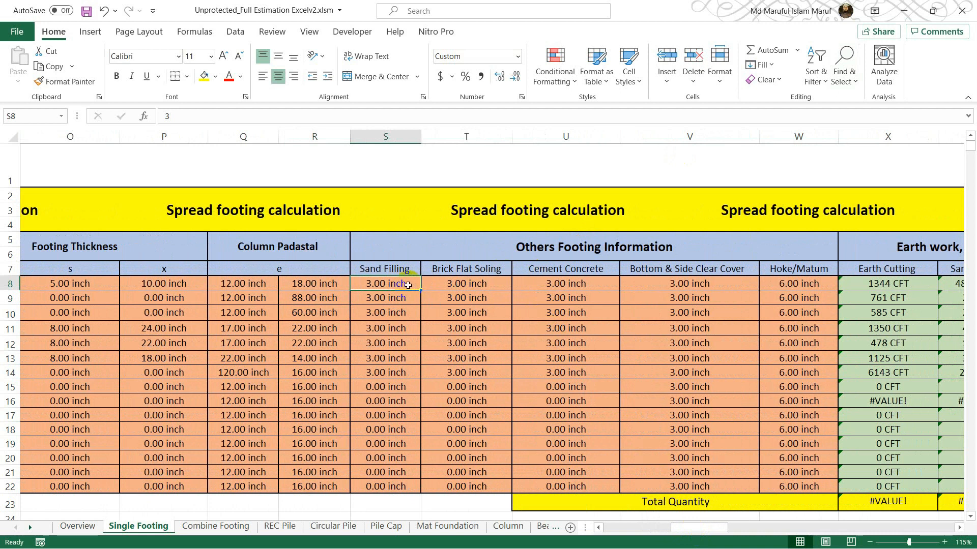
pyautogui.click(386, 294)
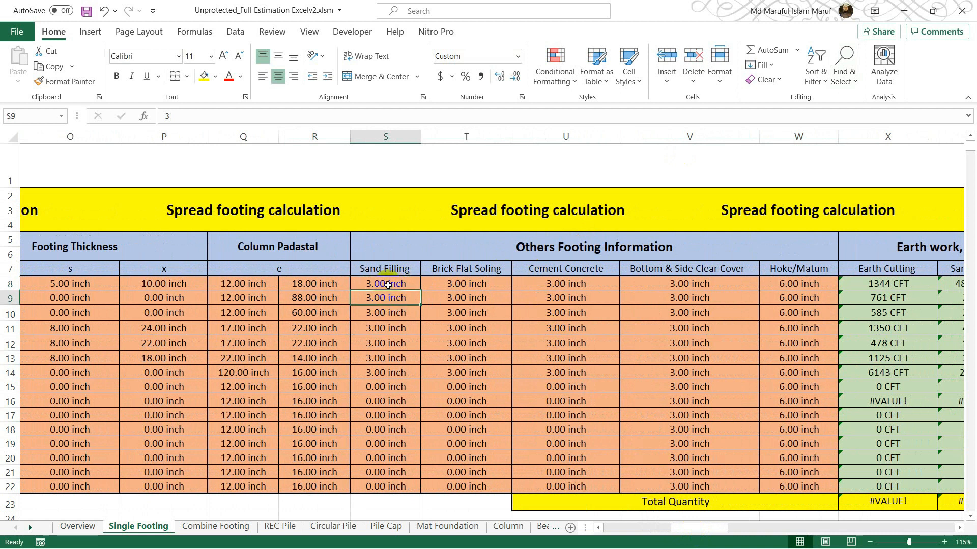
pyautogui.click(388, 285)
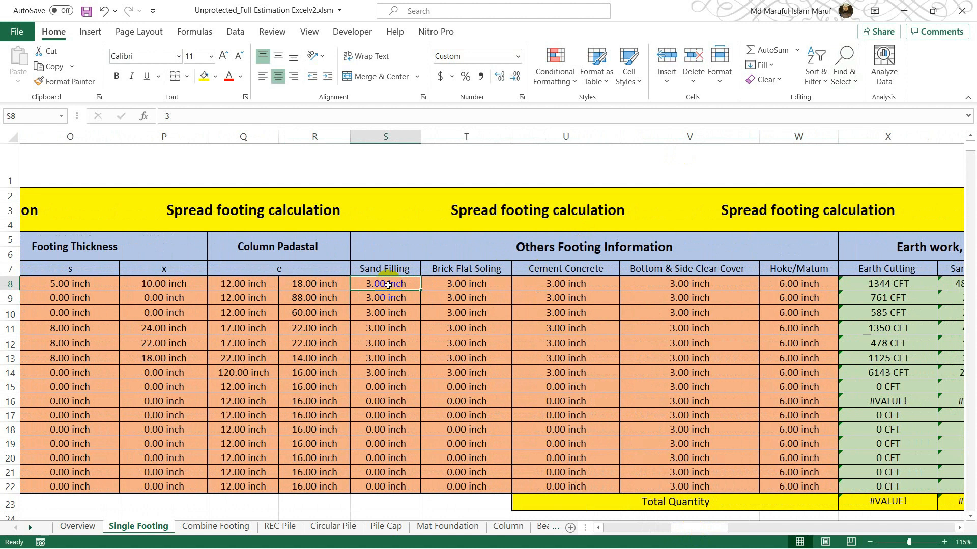
pyautogui.write('2')
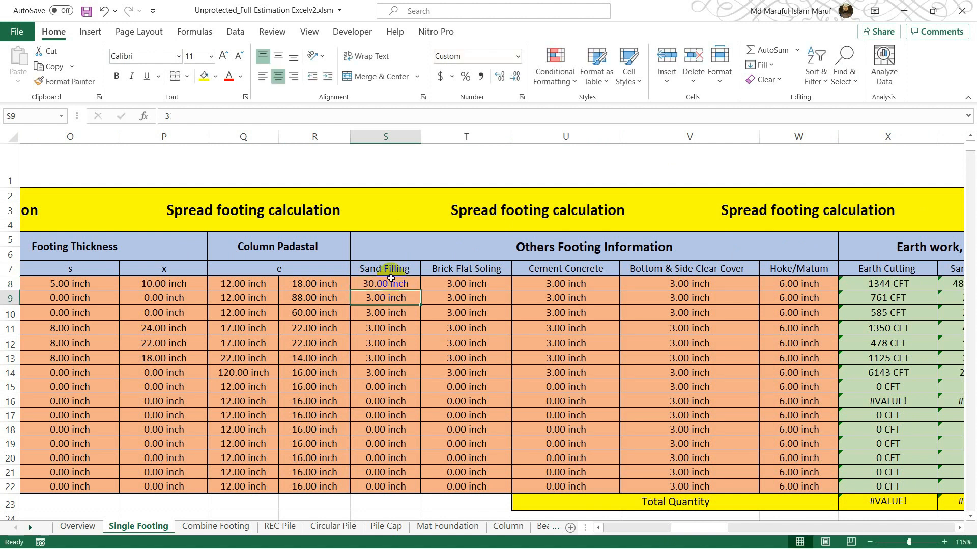
# Review footing F1's brick flat soling and cement concrete cells, then check the layers under the footing in the AutoCAD column section.
pyautogui.click(468, 279)
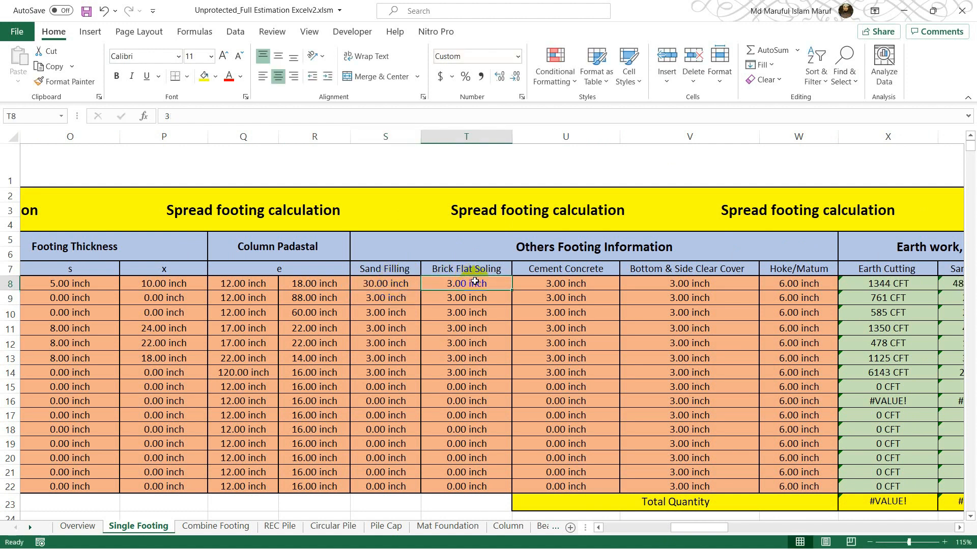
pyautogui.click(572, 282)
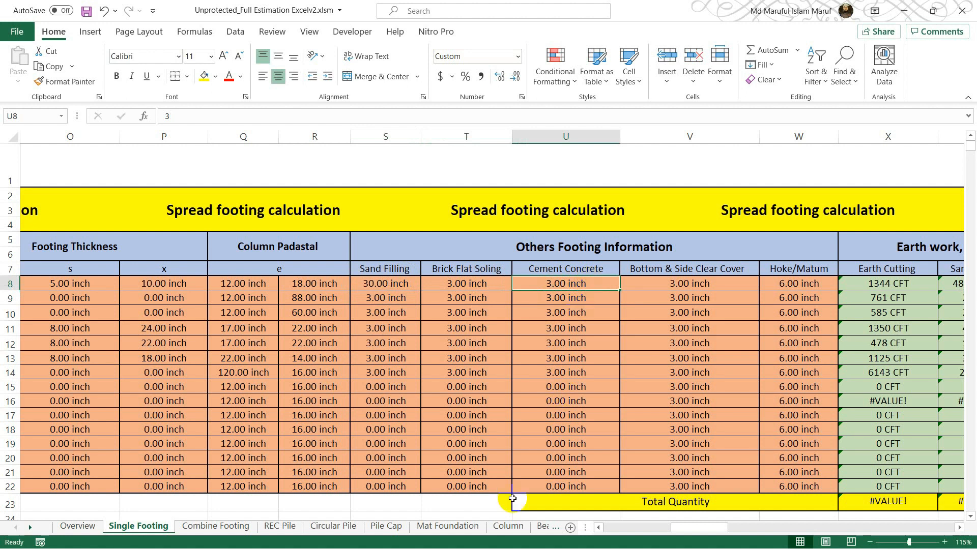
pyautogui.moveTo(524, 541)
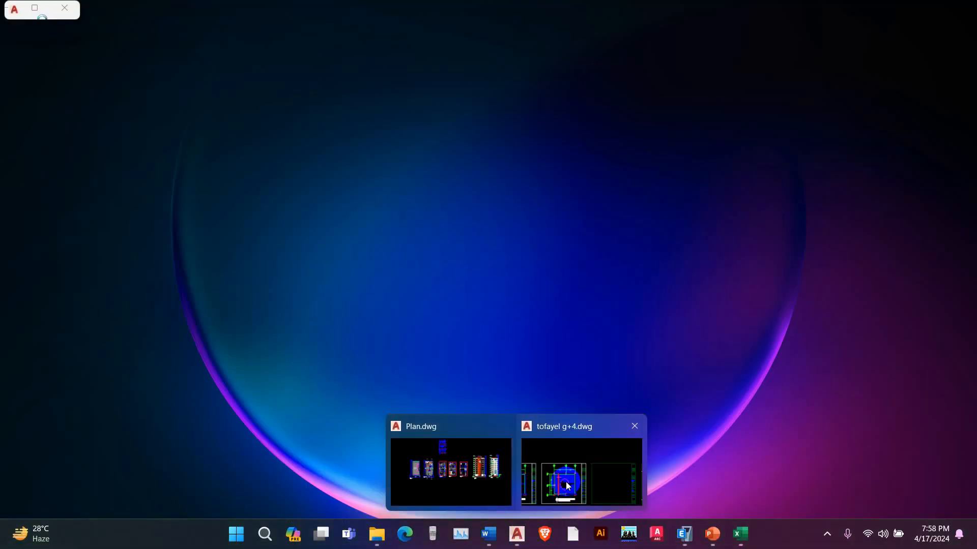
pyautogui.click(568, 486)
pyautogui.scroll(-5, 571, 276)
pyautogui.moveTo(689, 316); pyautogui.dragTo(336, 324, button='middle')
pyautogui.scroll(8, 509, 284)
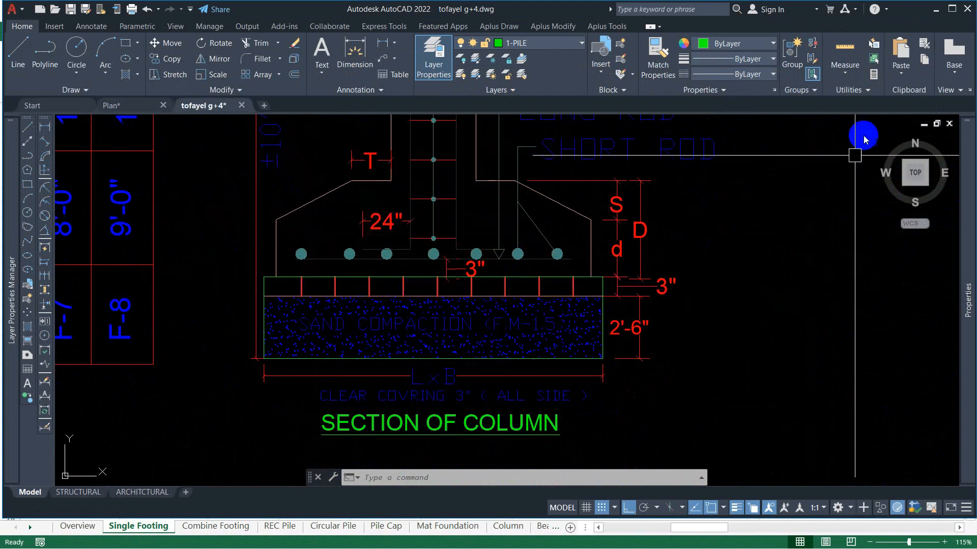
# Return to the Excel workbook and set footing F1's cement concrete thickness to 0 inch.
pyautogui.click(933, 8)
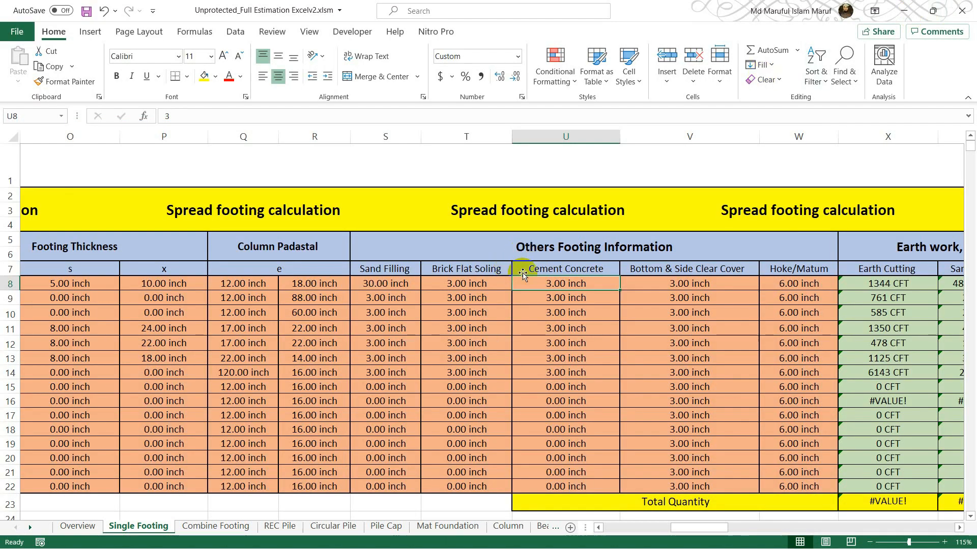
pyautogui.click(565, 304)
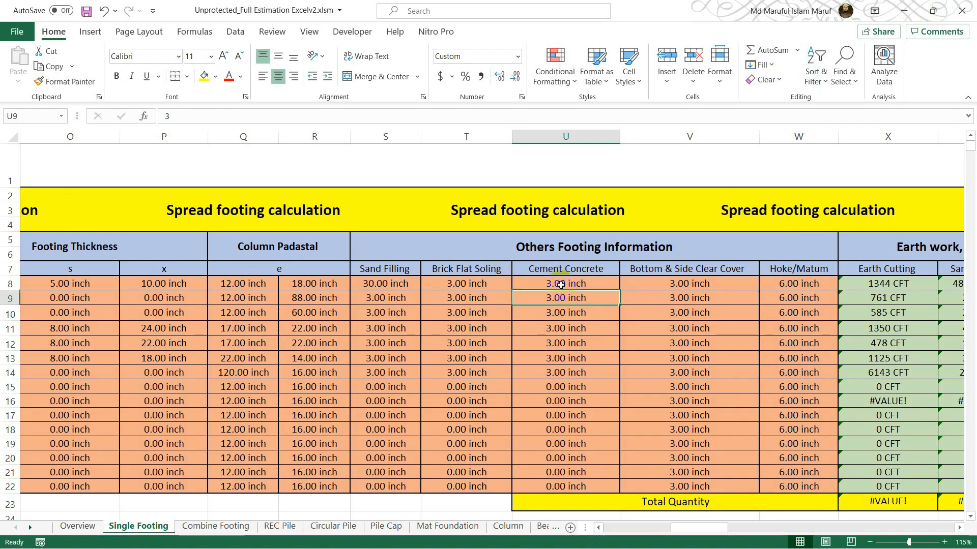
pyautogui.click(560, 284)
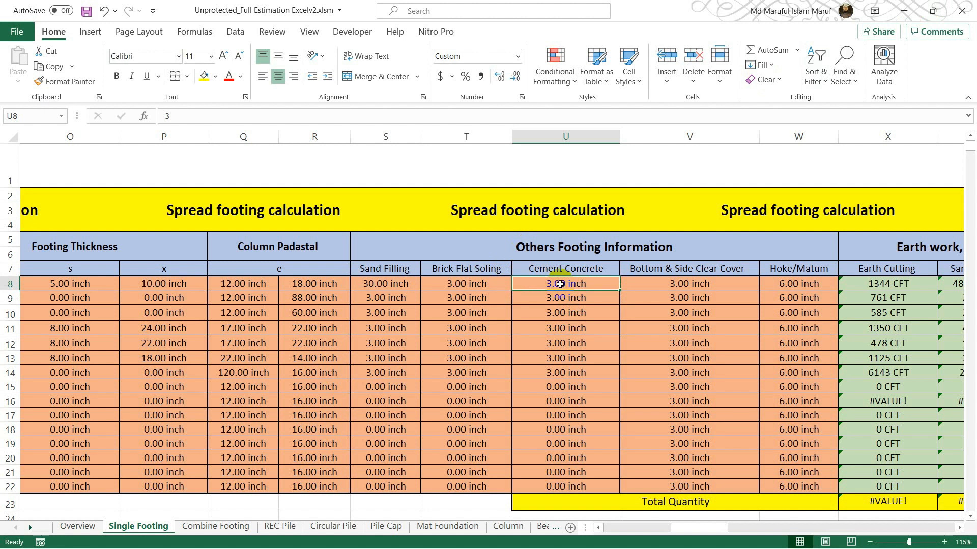
pyautogui.write('0')
pyautogui.press('Return')
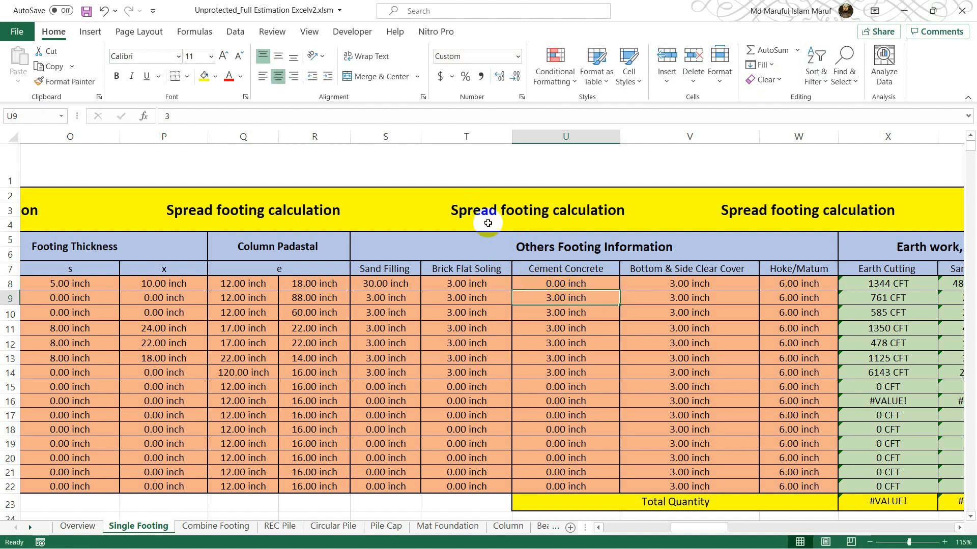
# Review footing F1's bottom and side clear cover cell and its Hoke/Matum cell.
pyautogui.click(713, 283)
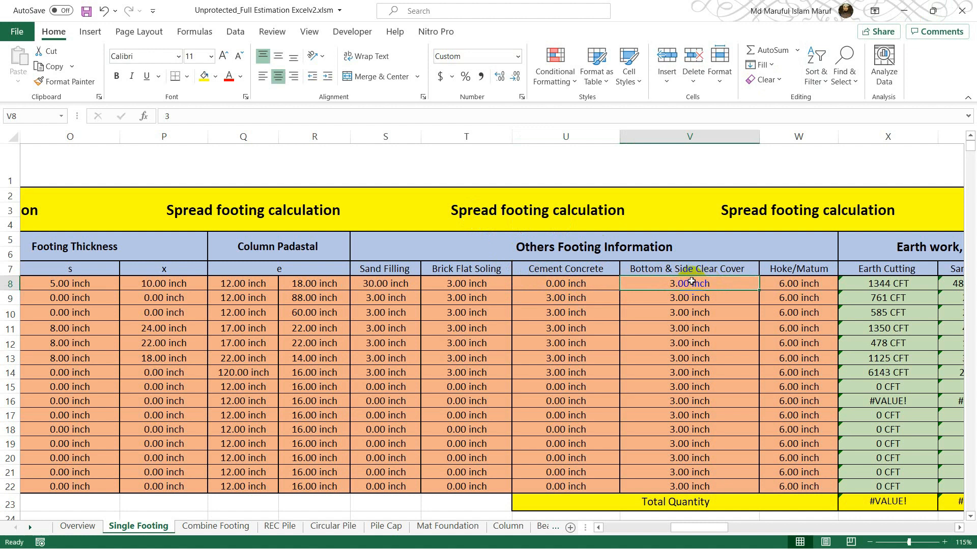
pyautogui.click(694, 285)
pyautogui.moveTo(705, 528); pyautogui.dragTo(714, 527)
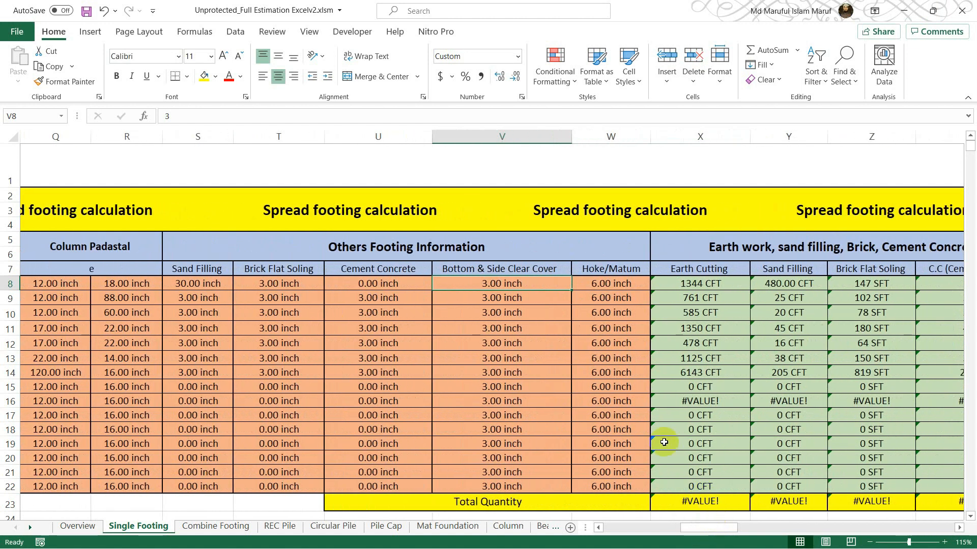
pyautogui.click(609, 288)
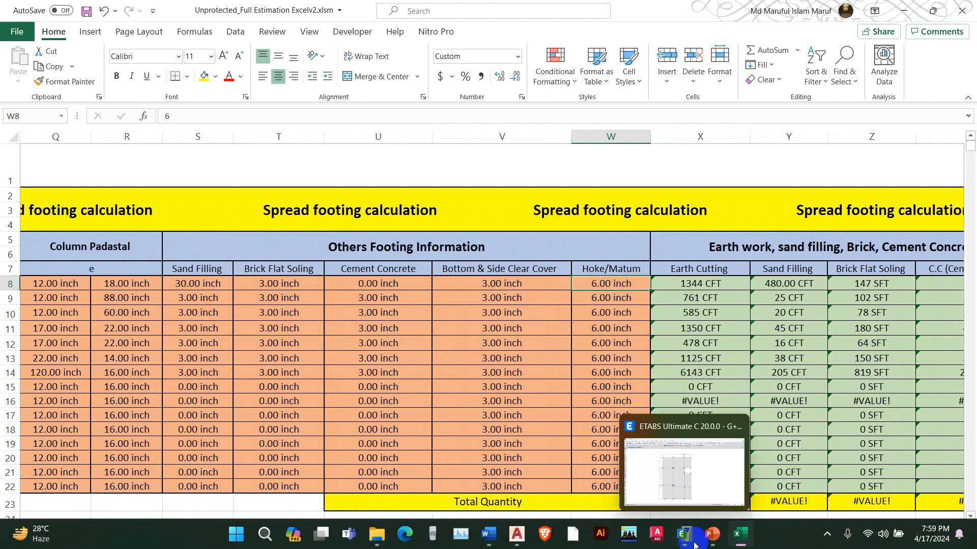
pyautogui.click(606, 296)
pyautogui.click(606, 279)
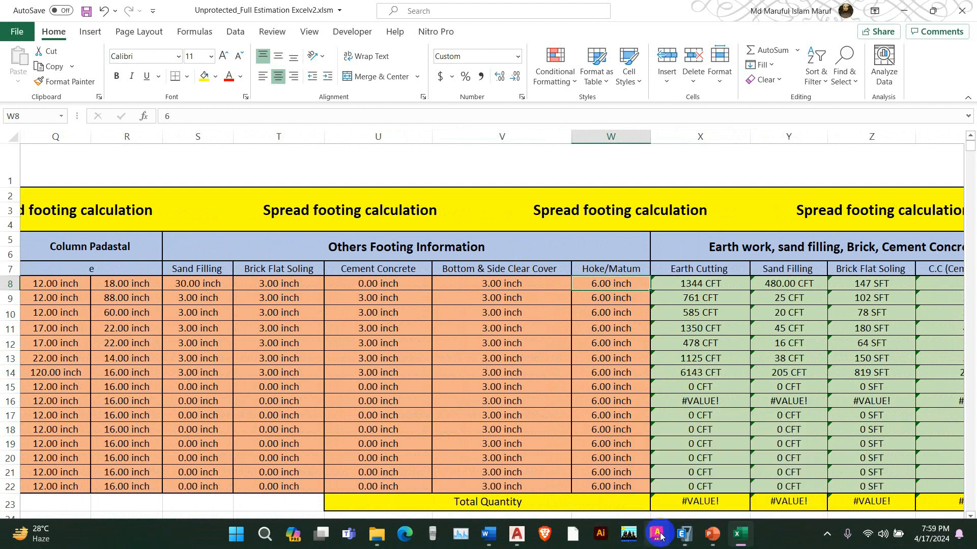
# Switch to the tofayel g+4 drawing in AutoCAD and examine the end of the bottom reinforcement bar in the column section.
pyautogui.moveTo(517, 534)
pyautogui.click(562, 491)
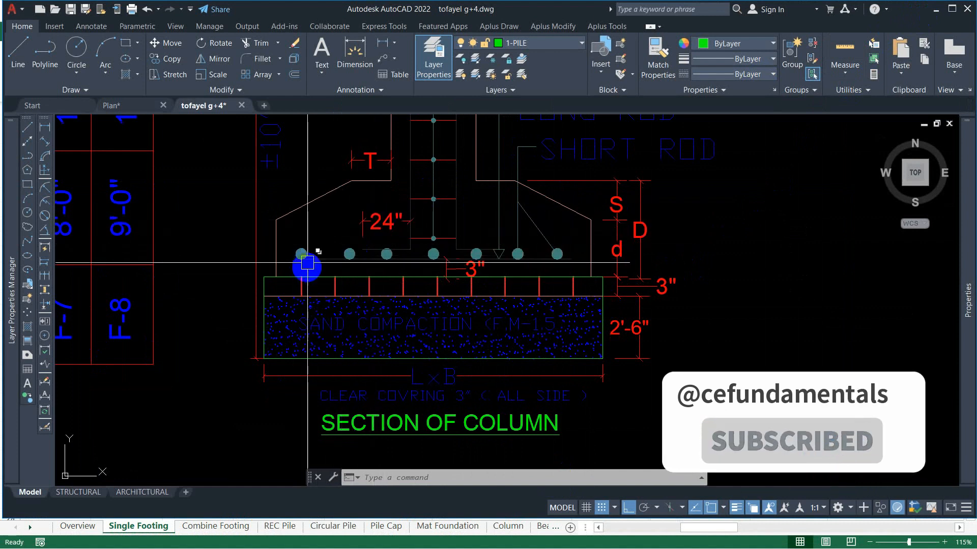
pyautogui.scroll(4, 566, 257)
pyautogui.click(560, 262)
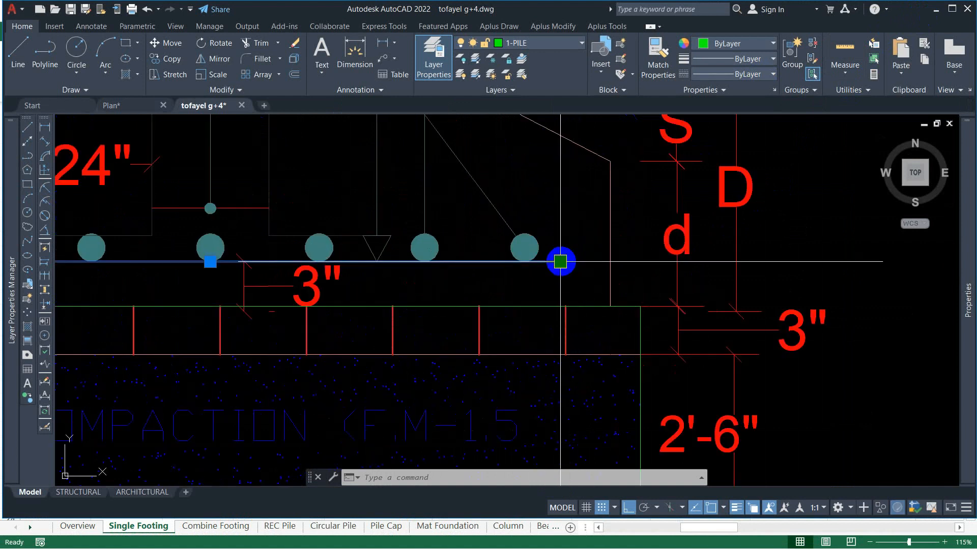
pyautogui.press('Escape')
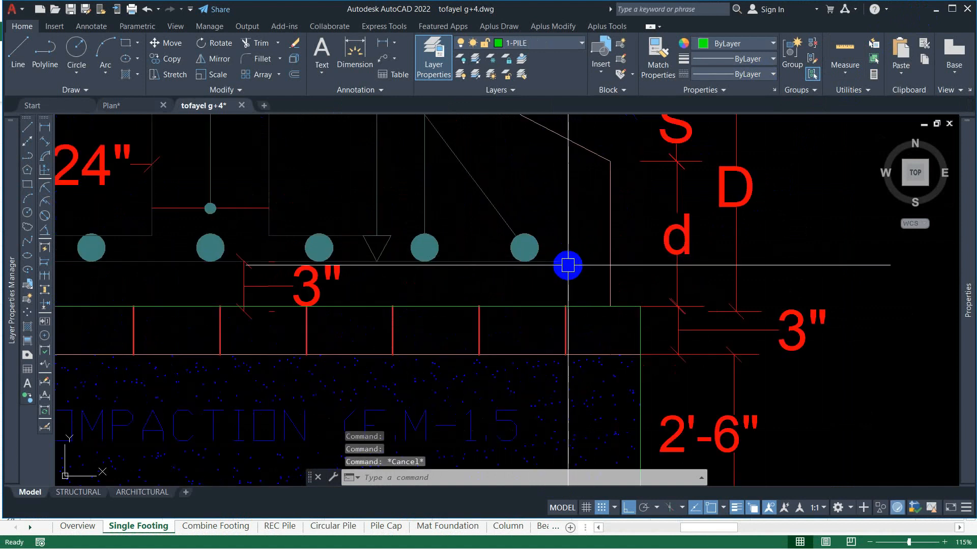
# Return to the Excel workbook and review footing F1's earth cutting, sand filling, brick flat soling and cement concrete quantity formulas.
pyautogui.click(935, 9)
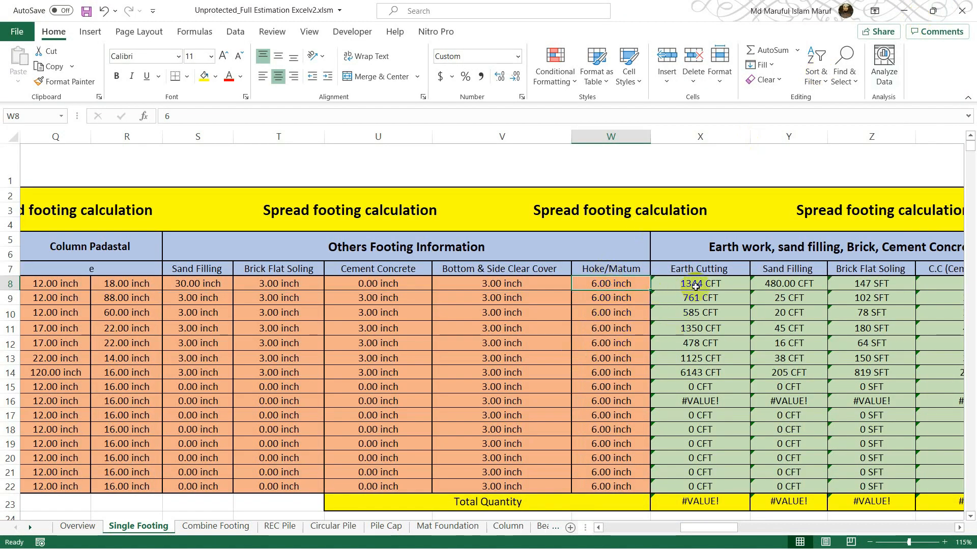
pyautogui.moveTo(693, 528); pyautogui.dragTo(709, 528)
pyautogui.click(509, 284)
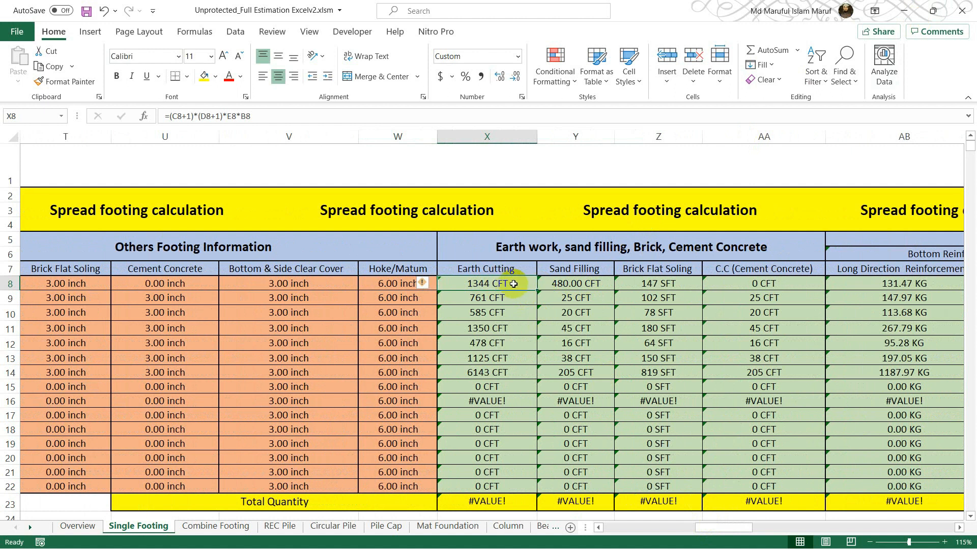
pyautogui.click(575, 285)
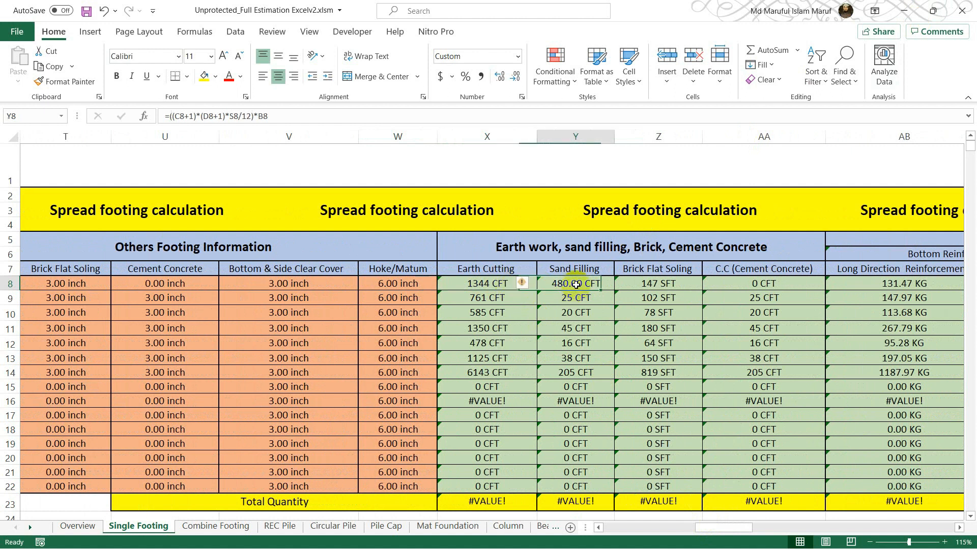
pyautogui.click(665, 286)
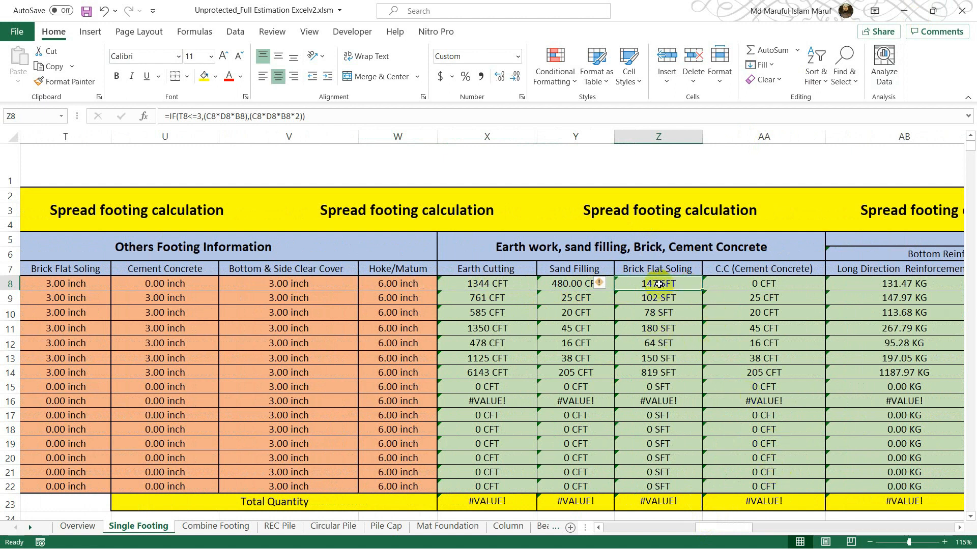
pyautogui.click(747, 285)
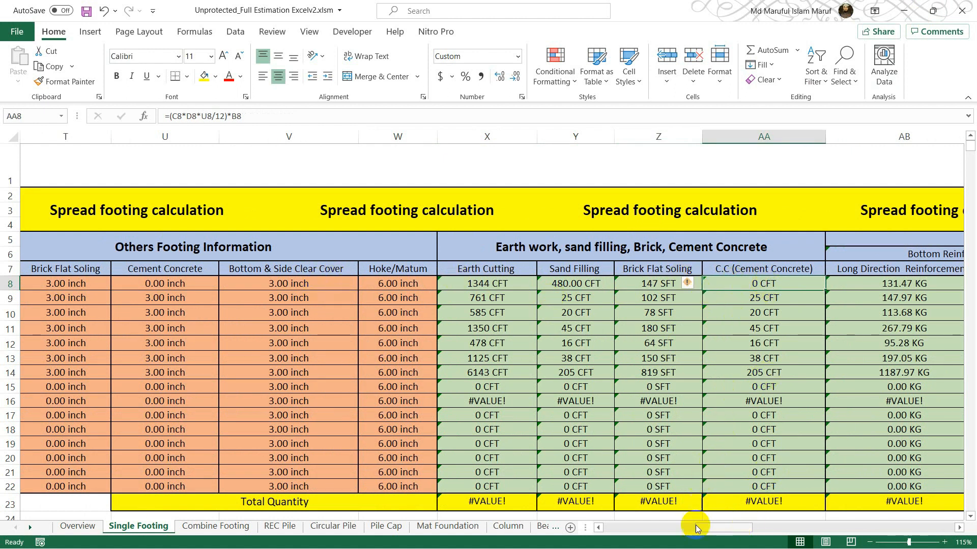
# Review footing F1's long and short direction bottom reinforcement quantities and its long and short side formwork quantities.
pyautogui.moveTo(710, 527); pyautogui.dragTo(733, 527)
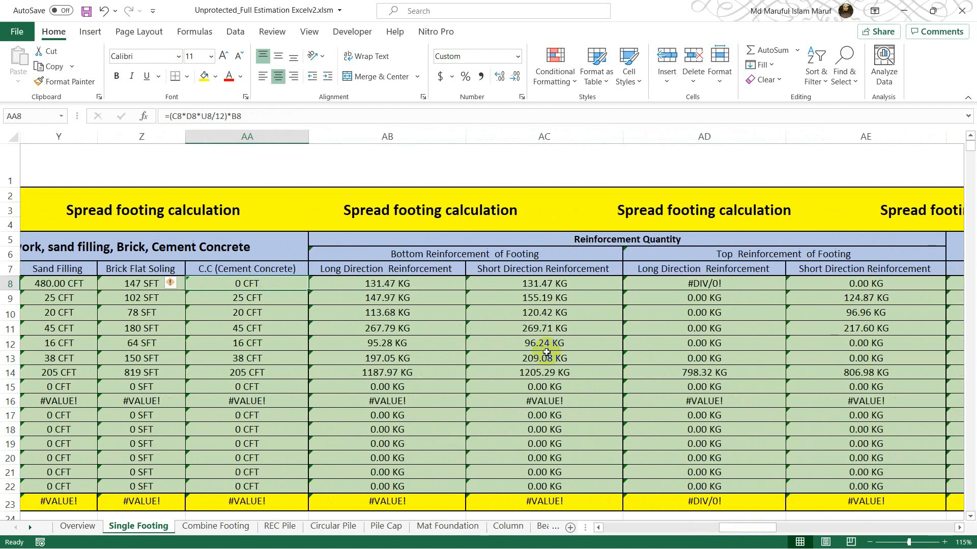
pyautogui.click(403, 282)
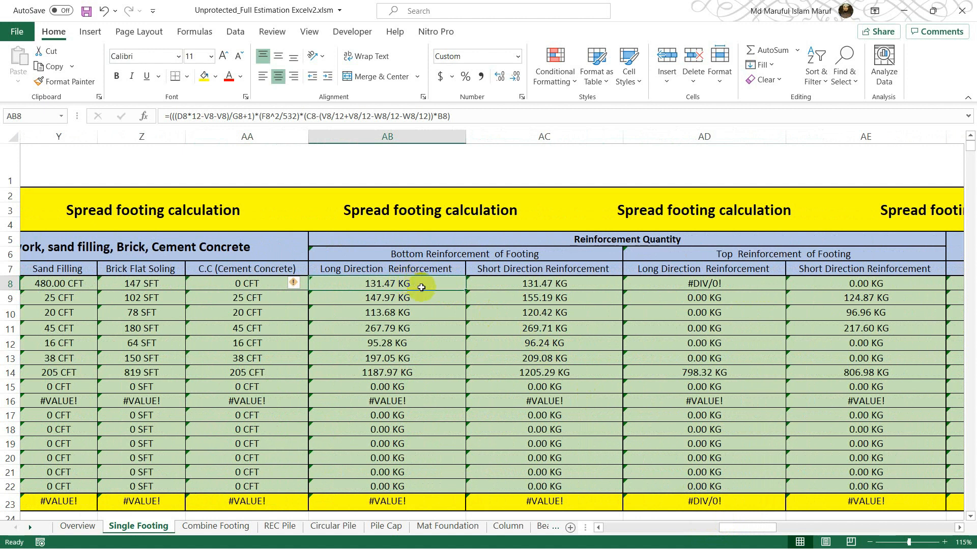
pyautogui.click(542, 283)
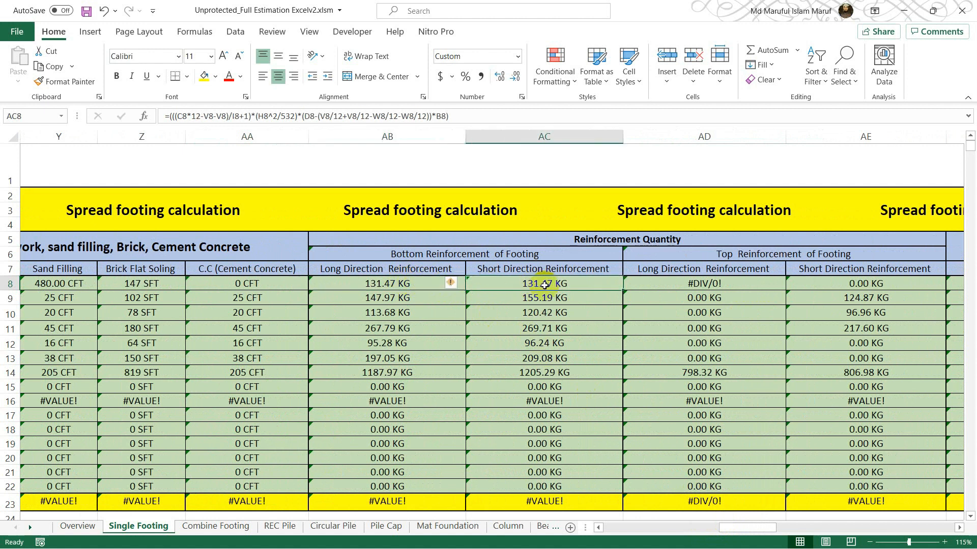
pyautogui.moveTo(744, 529); pyautogui.dragTo(761, 532)
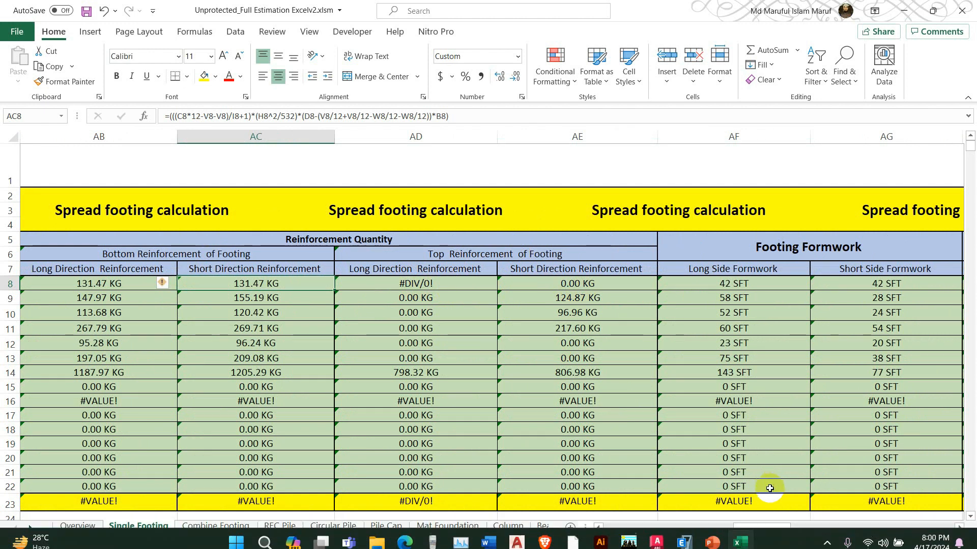
pyautogui.click(958, 528)
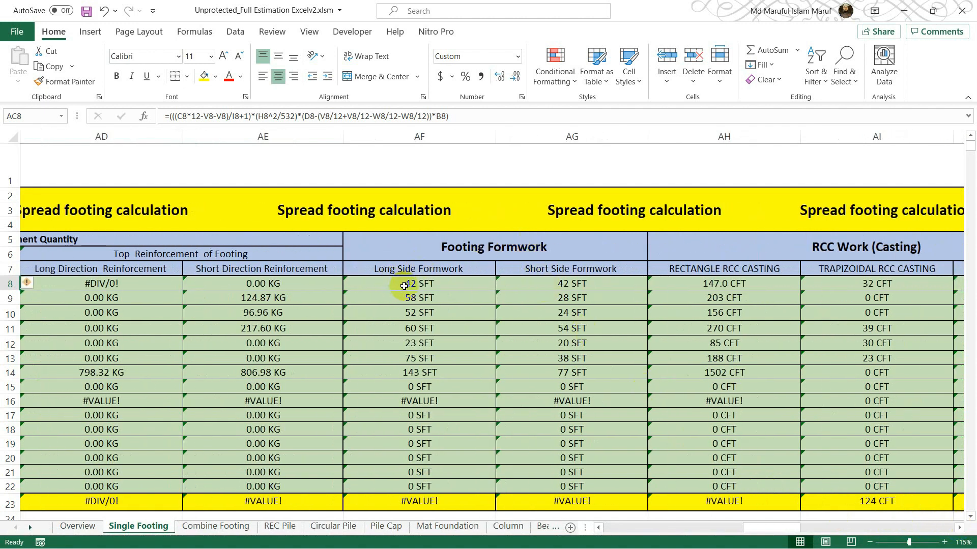
pyautogui.click(427, 286)
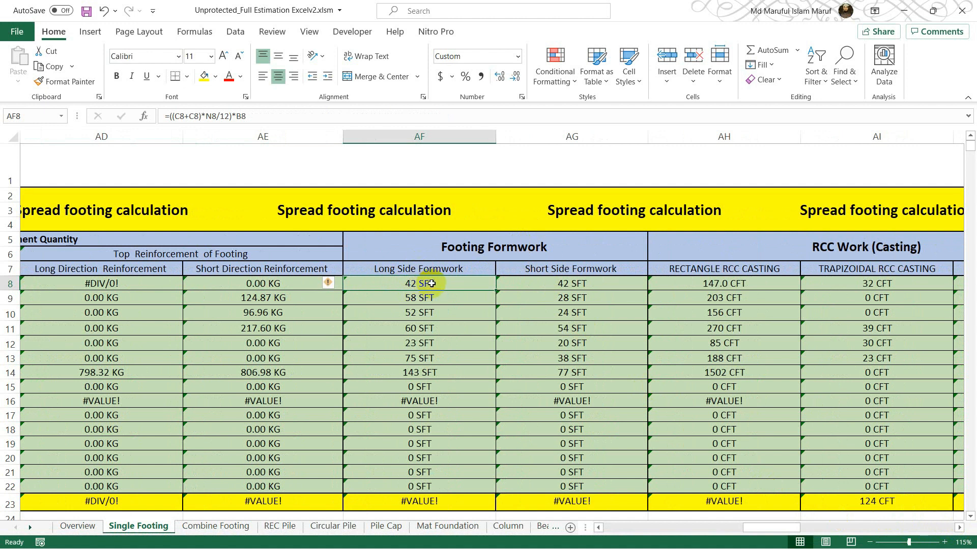
pyautogui.click(584, 286)
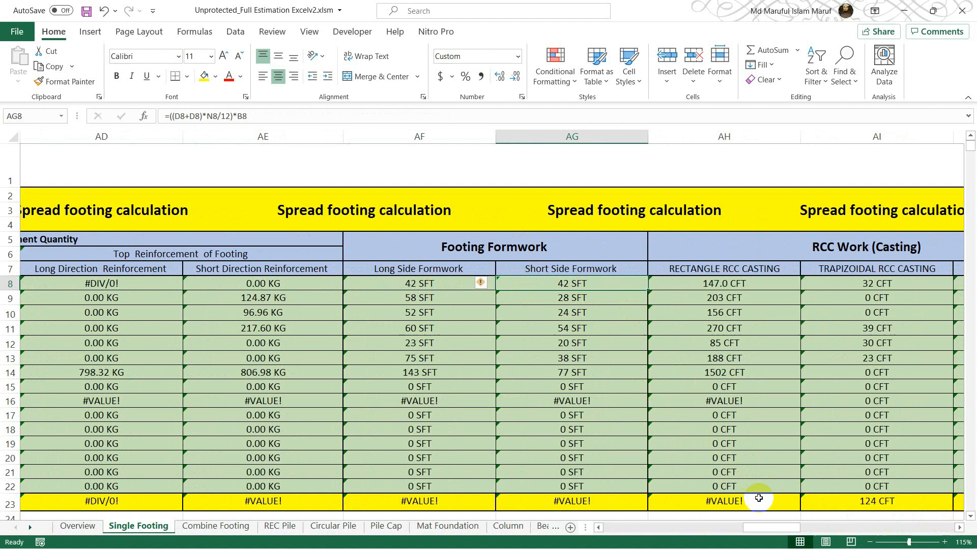
# Review footing F1's rectangle, trapezoidal and total RCC casting quantities in the RCC Work section.
pyautogui.moveTo(780, 529); pyautogui.dragTo(791, 528)
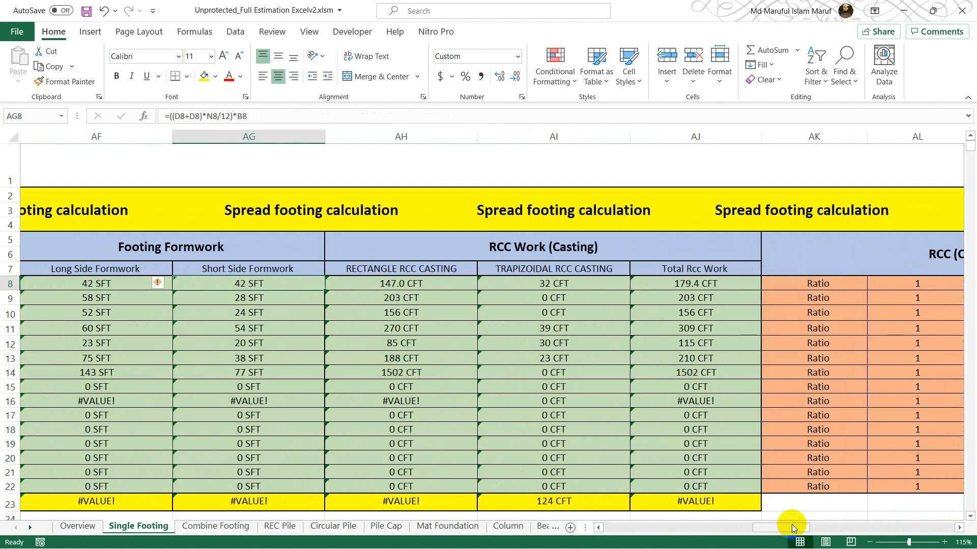
pyautogui.click(389, 284)
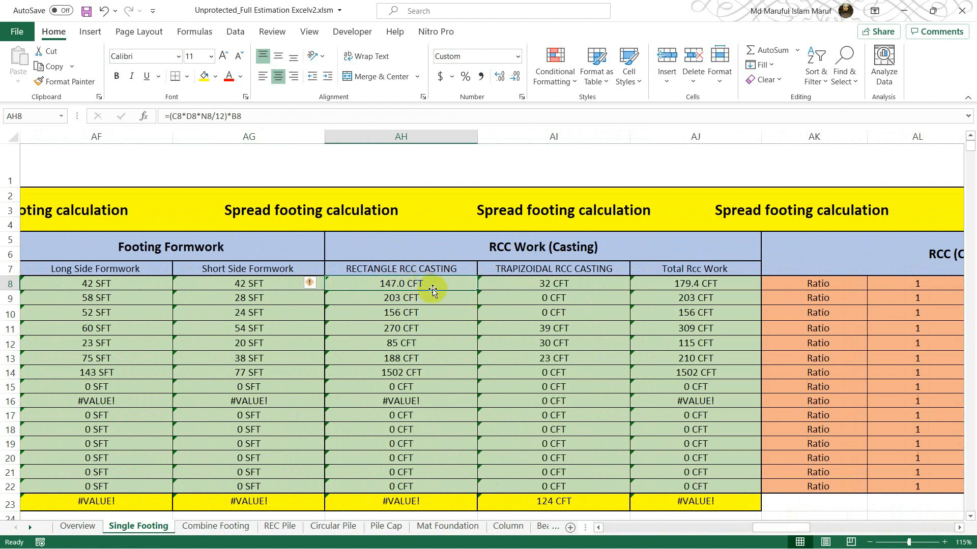
pyautogui.click(552, 285)
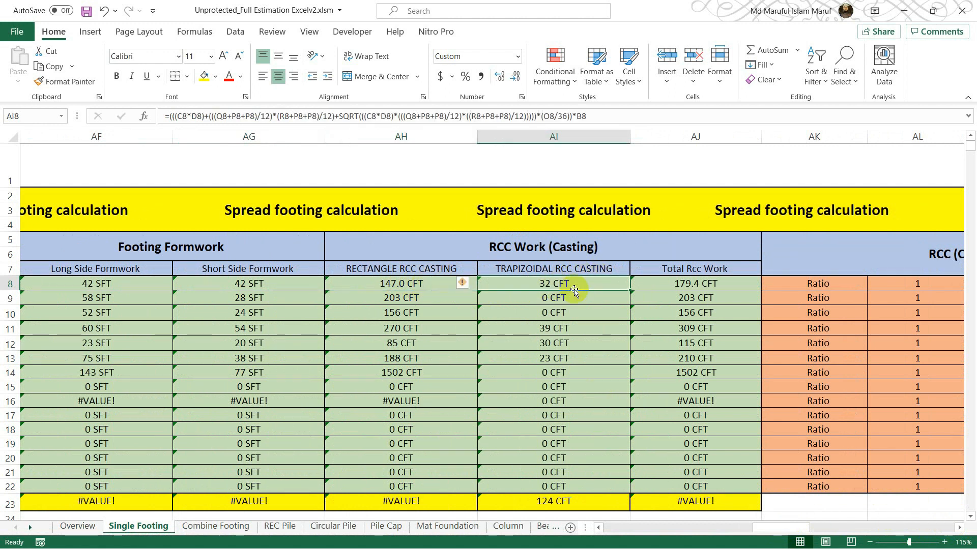
pyautogui.click(713, 284)
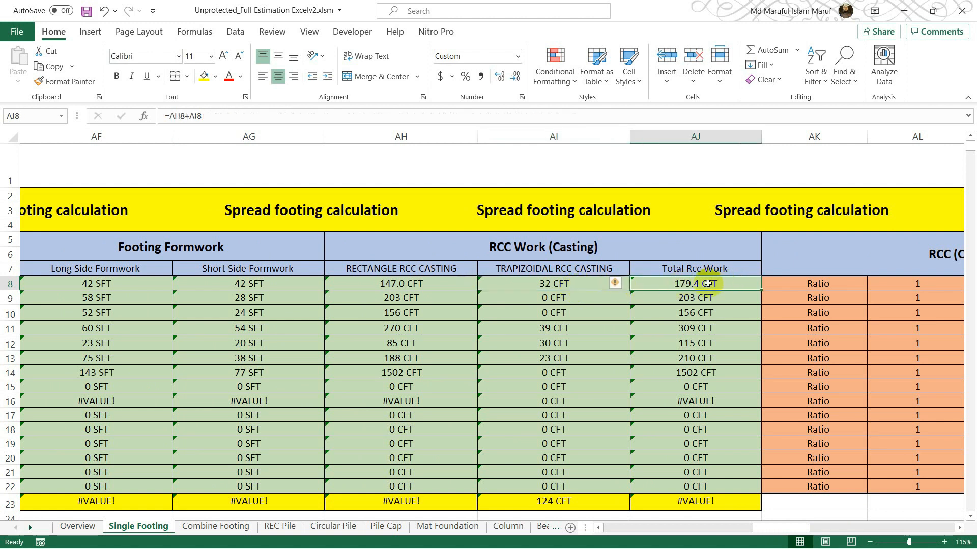
pyautogui.click(386, 288)
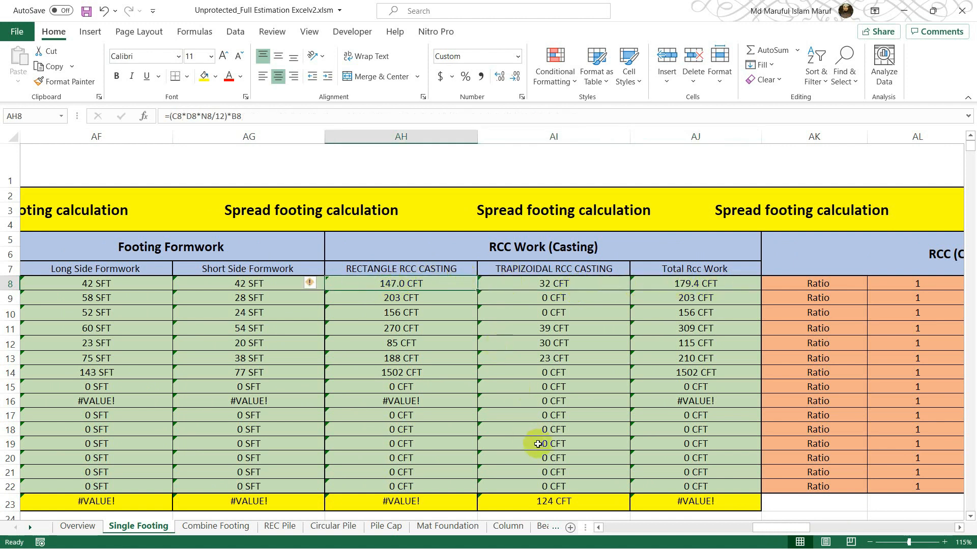
# Check the footing's rectangular and sloped parts in the AutoCAD column section, then return to the Excel workbook.
pyautogui.click(527, 543)
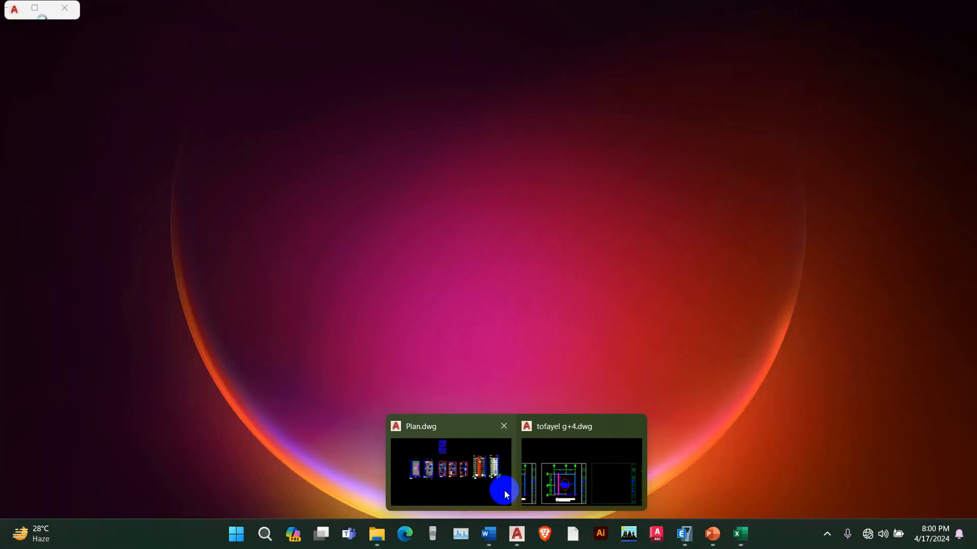
pyautogui.click(557, 488)
pyautogui.scroll(-4, 452, 279)
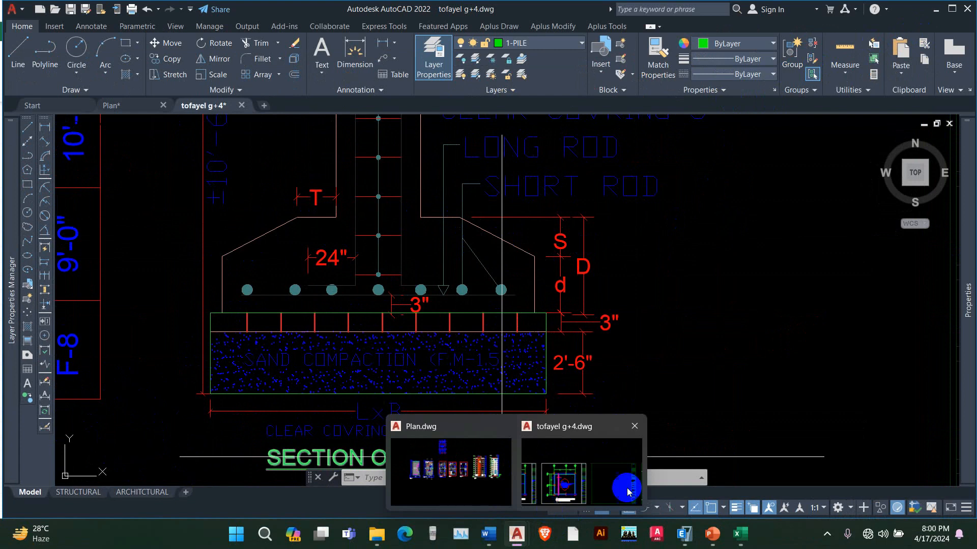
pyautogui.click(721, 526)
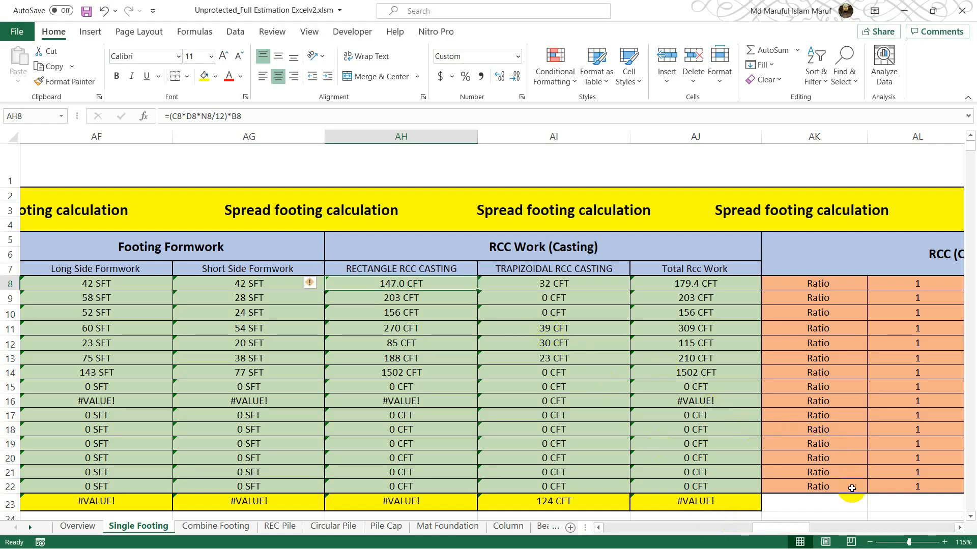
# Review footing F1's RCC casting ratio and the cement, sand, stone and brick chips formulas in the RCC Casting Calculation section.
pyautogui.click(961, 529)
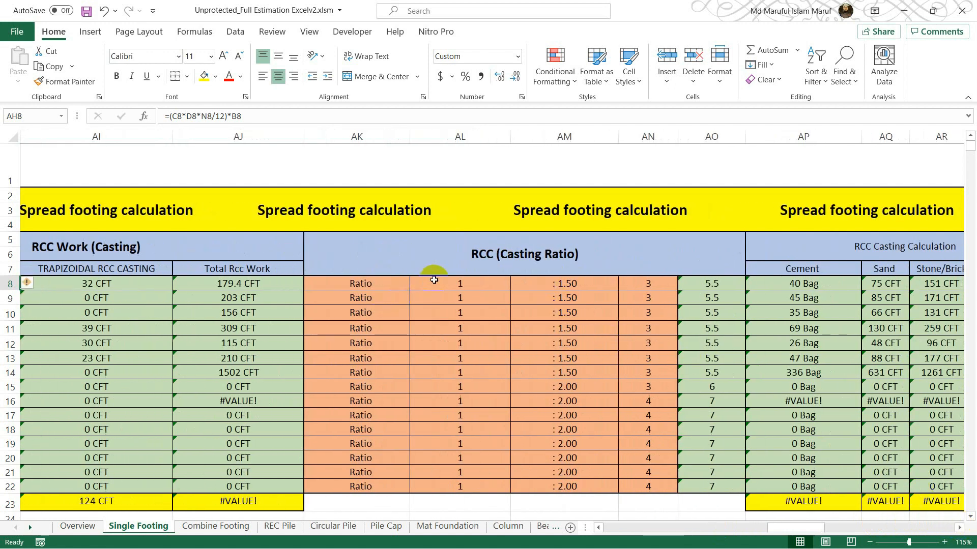
pyautogui.click(633, 283)
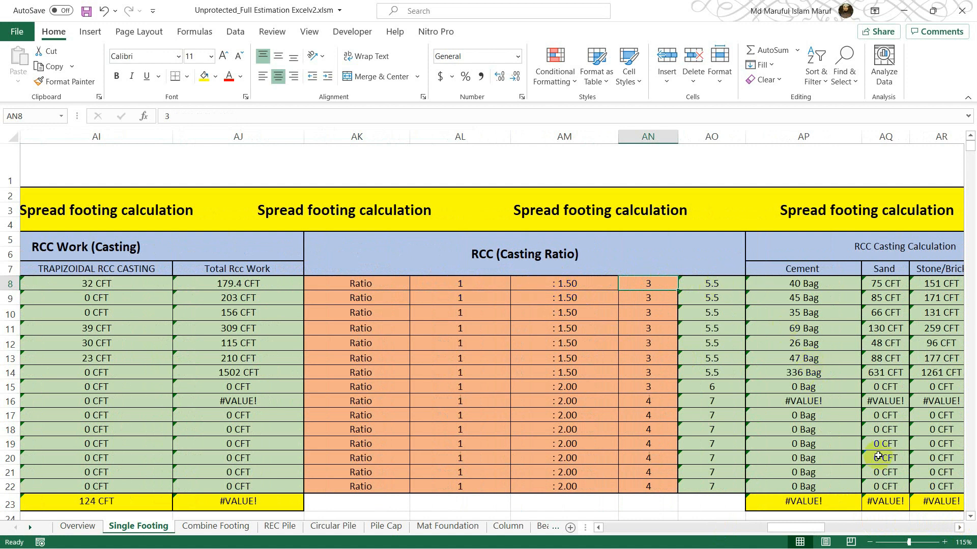
pyautogui.click(959, 529)
pyautogui.click(960, 529)
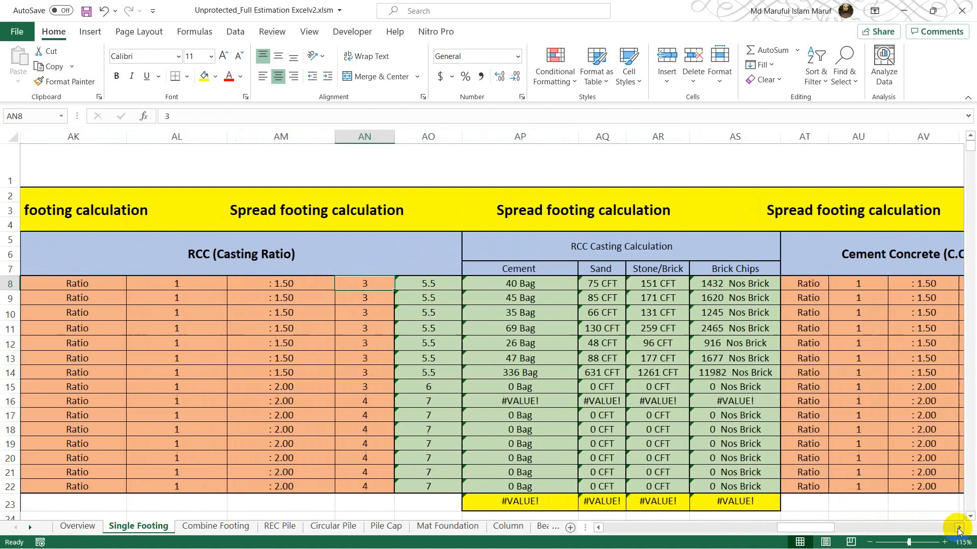
pyautogui.click(519, 285)
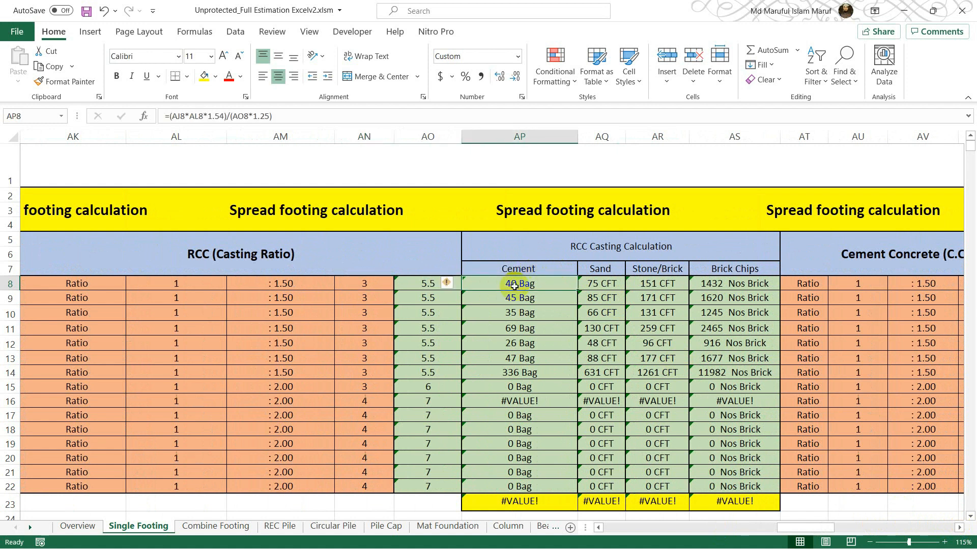
pyautogui.click(595, 284)
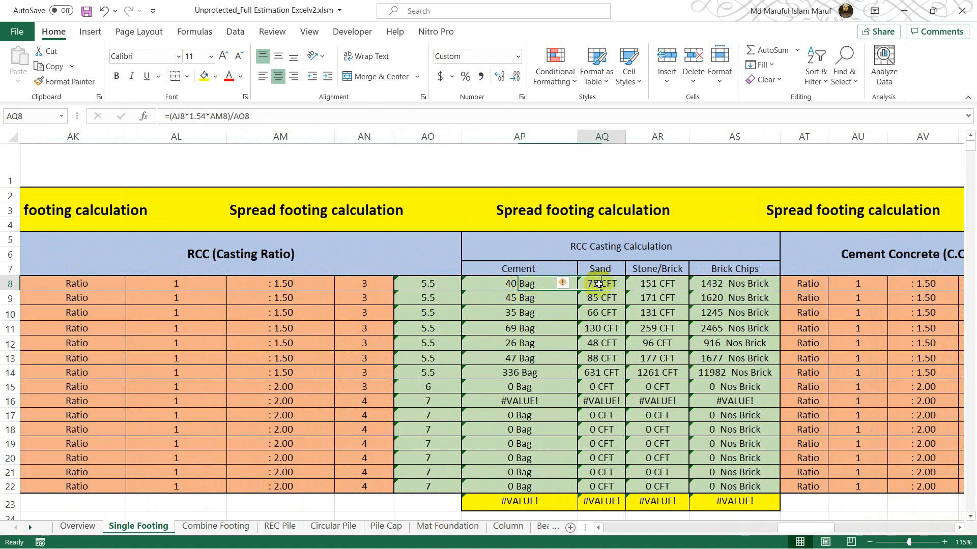
pyautogui.click(666, 285)
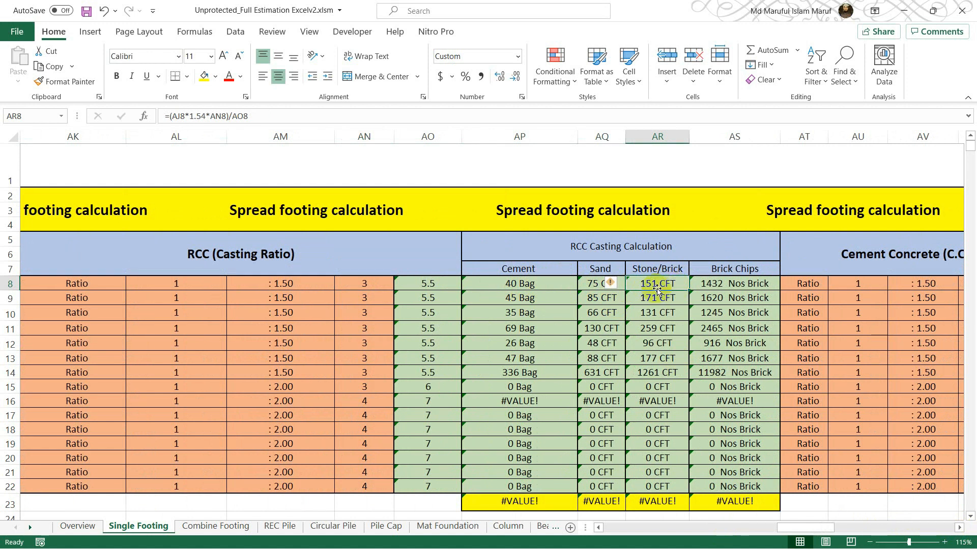
pyautogui.click(730, 285)
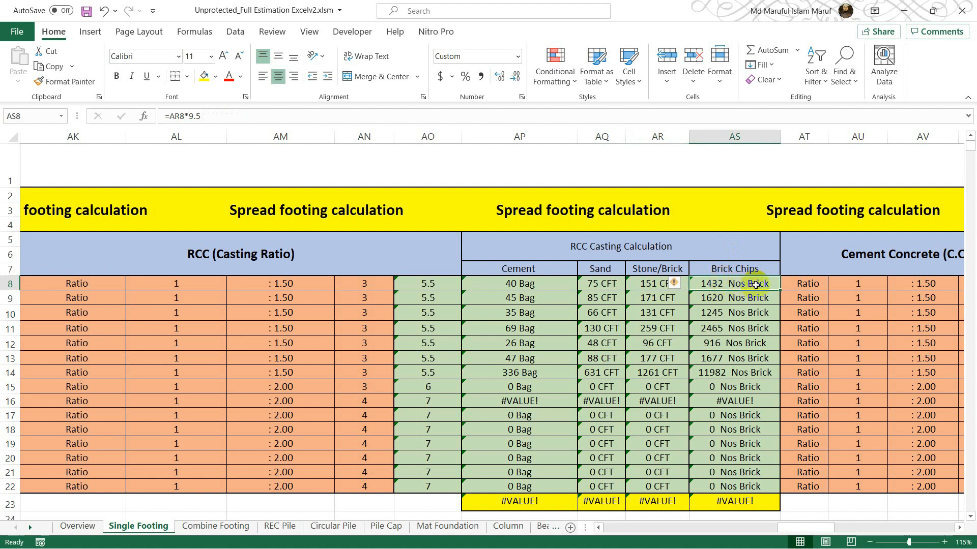
pyautogui.click(651, 280)
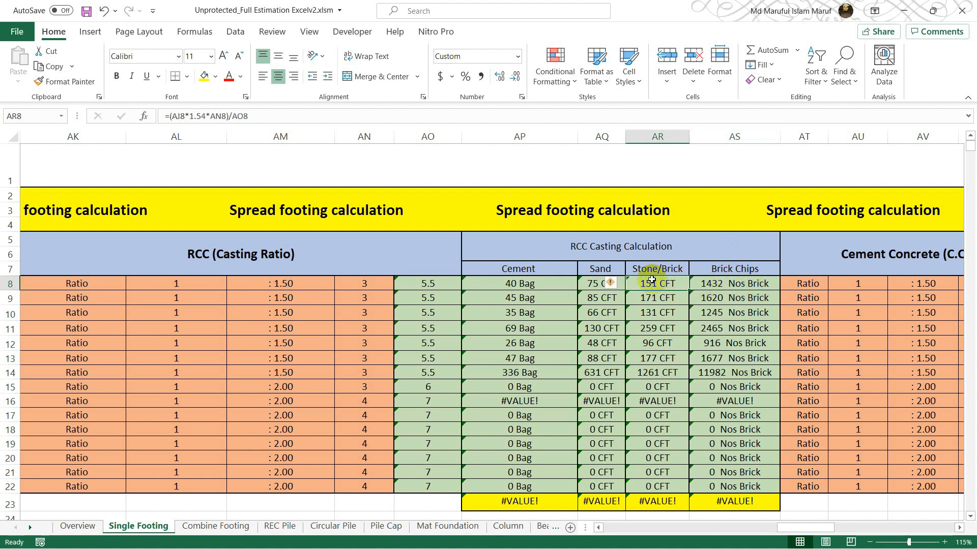
pyautogui.click(734, 283)
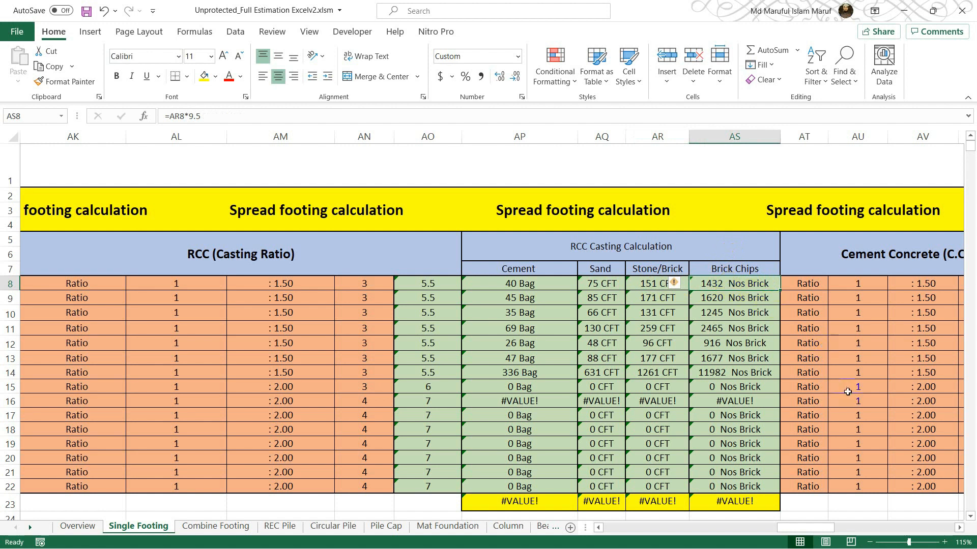
# Review footing F1's Cement Concrete (C.C) ratio and the brick chips formula in the C.C Casting Calculation section.
pyautogui.click(958, 528)
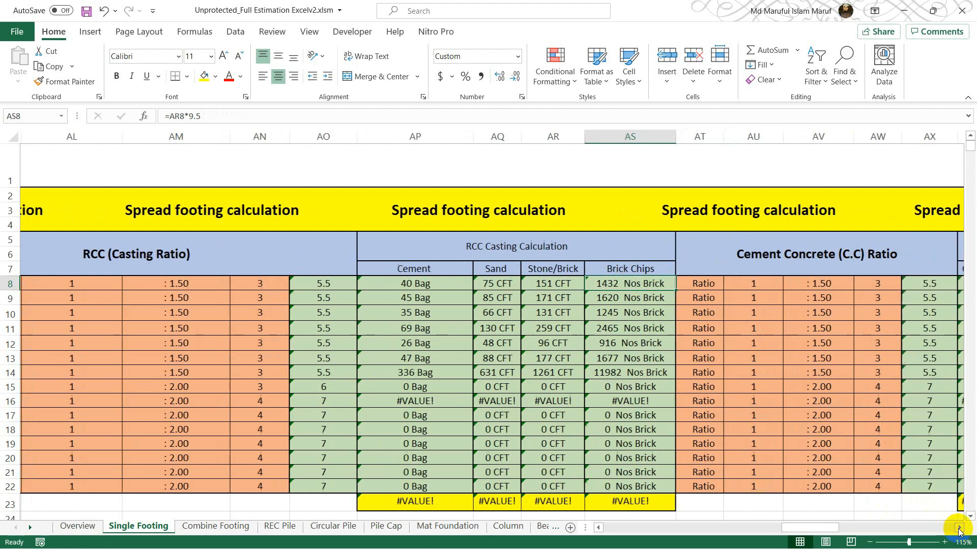
pyautogui.click(958, 528)
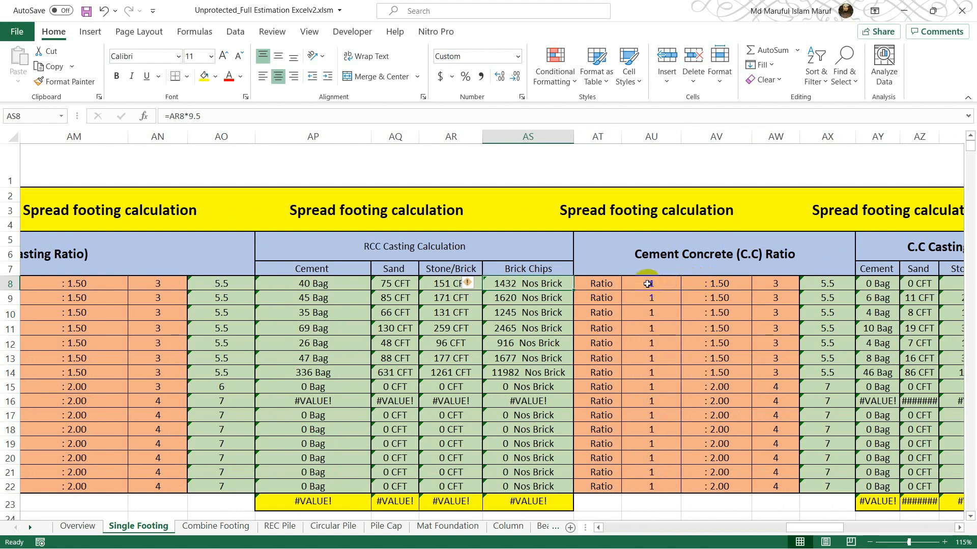
pyautogui.click(958, 528)
pyautogui.click(958, 528)
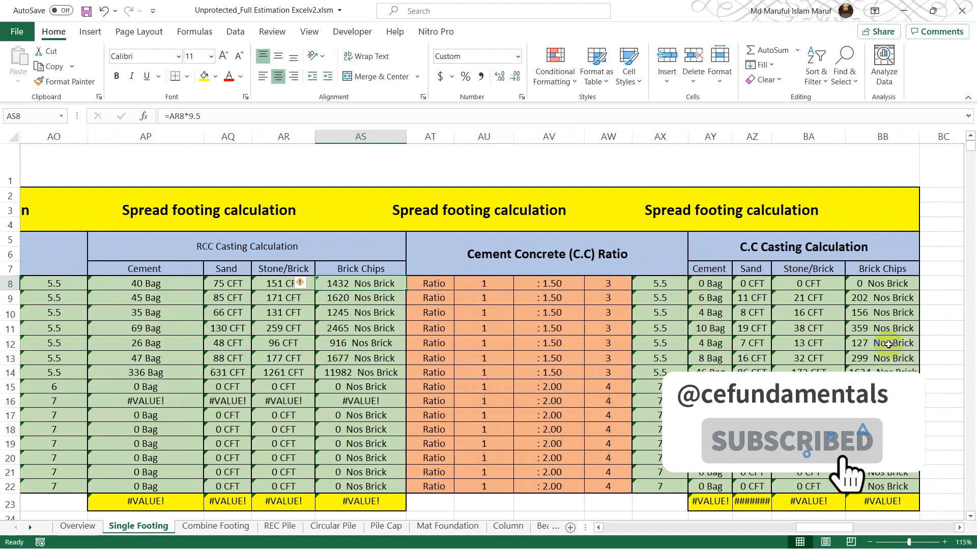
pyautogui.click(959, 528)
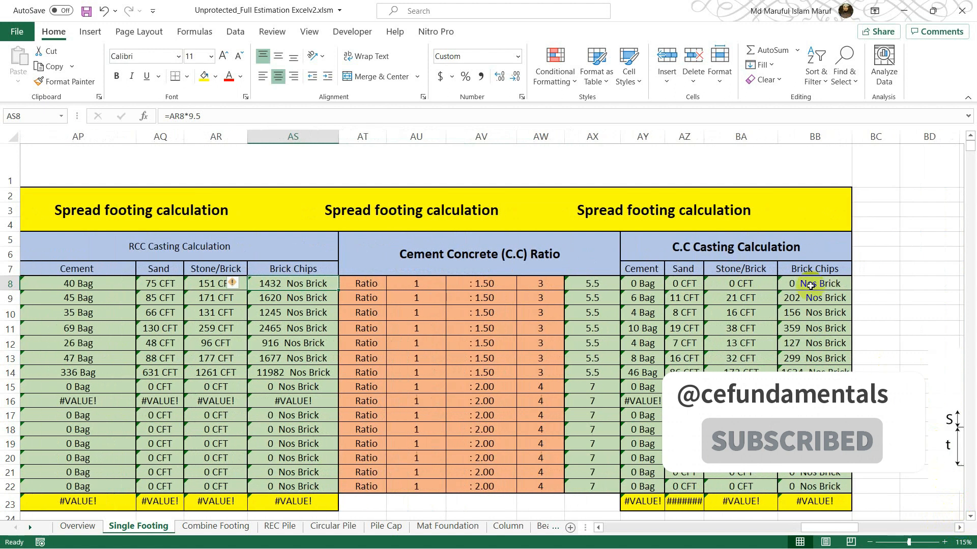
pyautogui.click(795, 286)
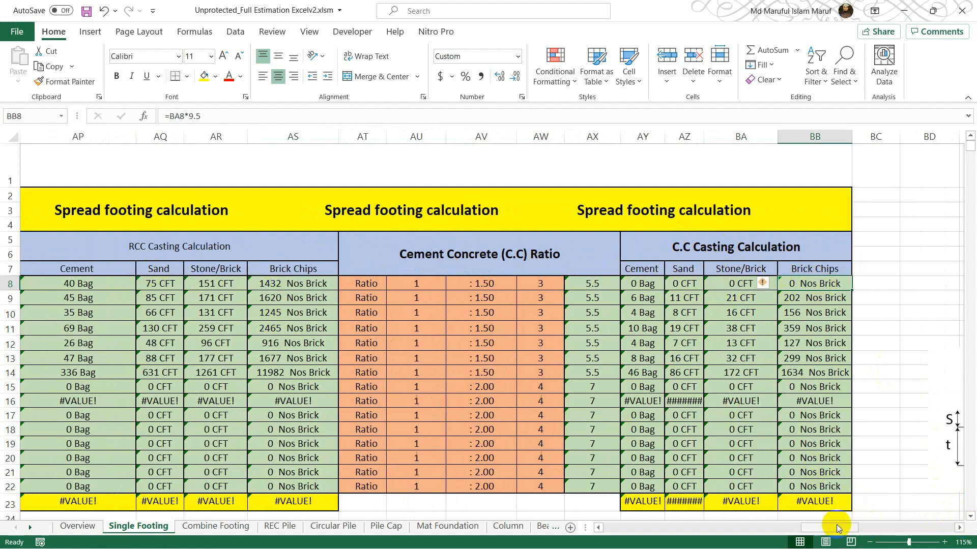
# Return to the Footing Information section and check the number of footings for types F2 to F7.
pyautogui.click(602, 527)
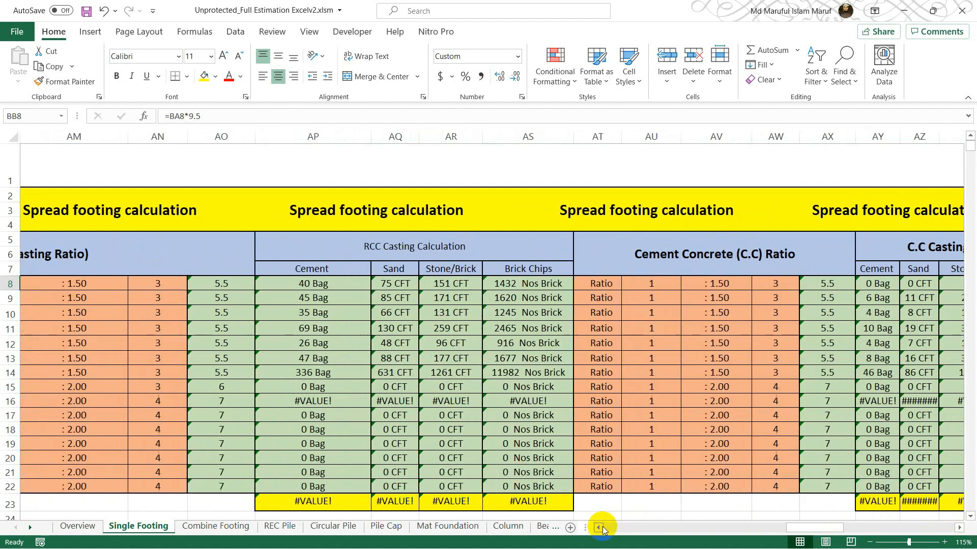
pyautogui.click(603, 528)
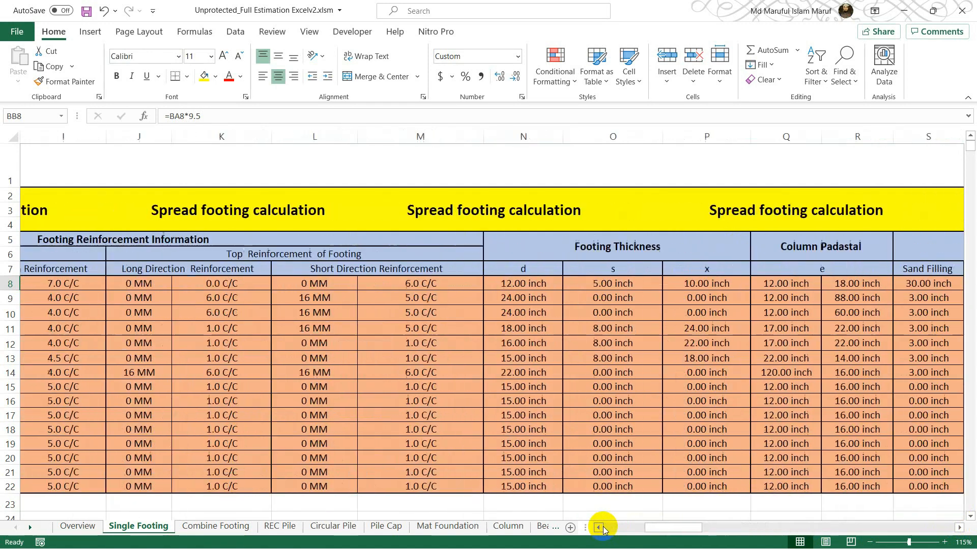
pyautogui.click(603, 527)
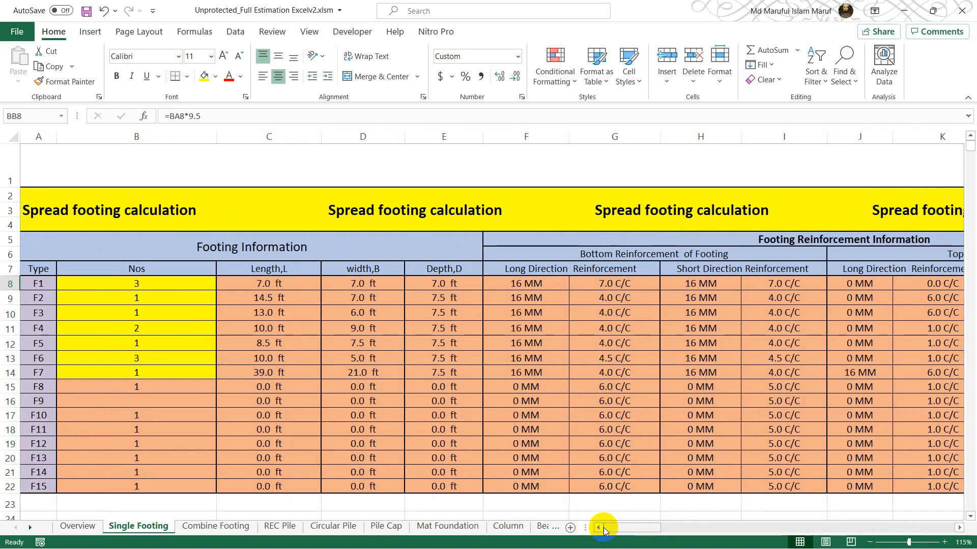
pyautogui.click(96, 295)
pyautogui.click(90, 313)
pyautogui.click(92, 329)
pyautogui.click(94, 345)
pyautogui.click(97, 359)
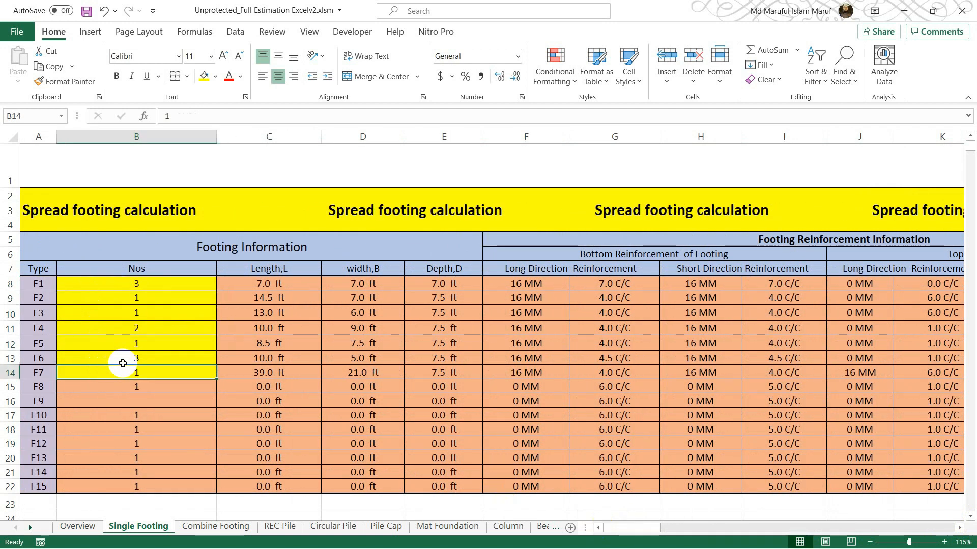
# Review footing F1's cost table, checking the earth cutting, sand filling and brick flat soling rates and the total cost rows.
pyautogui.scroll(-1, 532, 304)
pyautogui.scroll(-3, 533, 303)
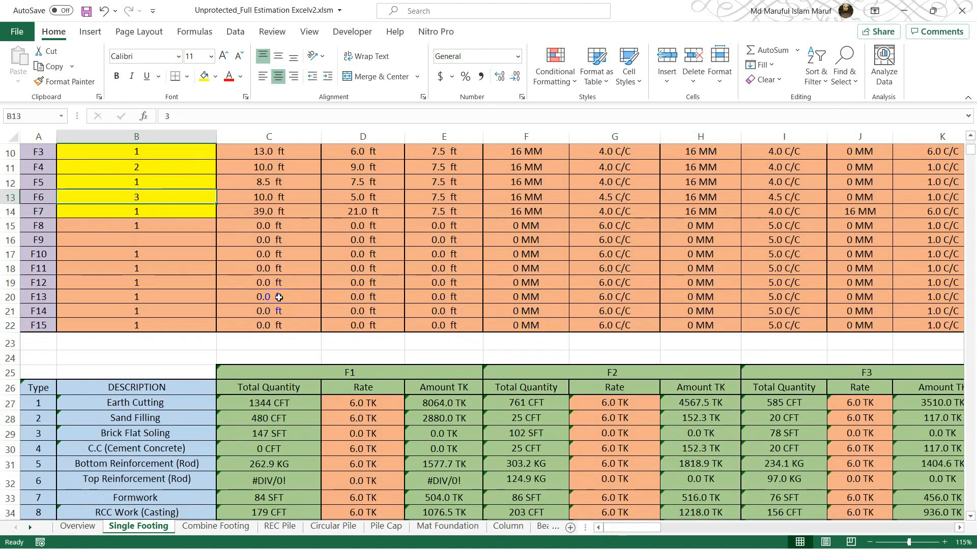
pyautogui.scroll(-1, 303, 278)
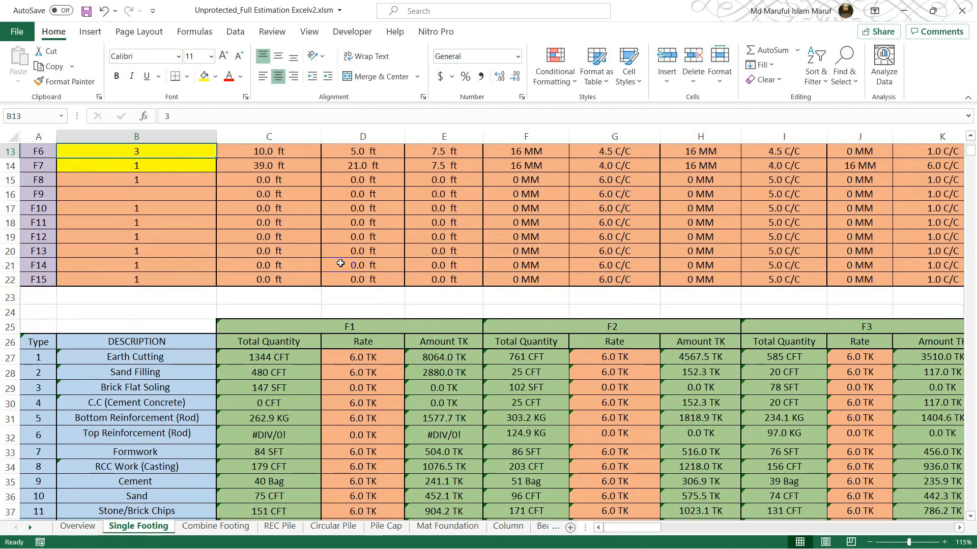
pyautogui.scroll(-2, 341, 263)
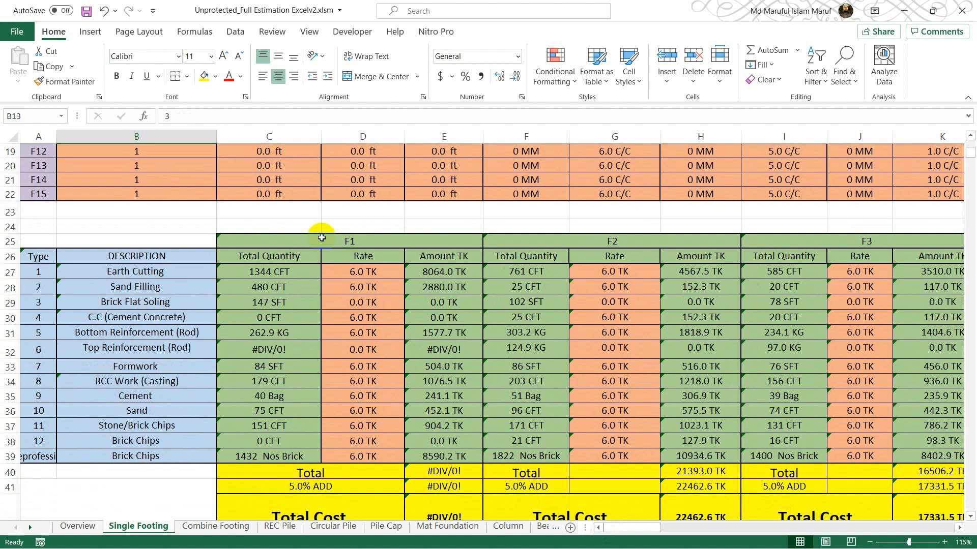
pyautogui.click(379, 273)
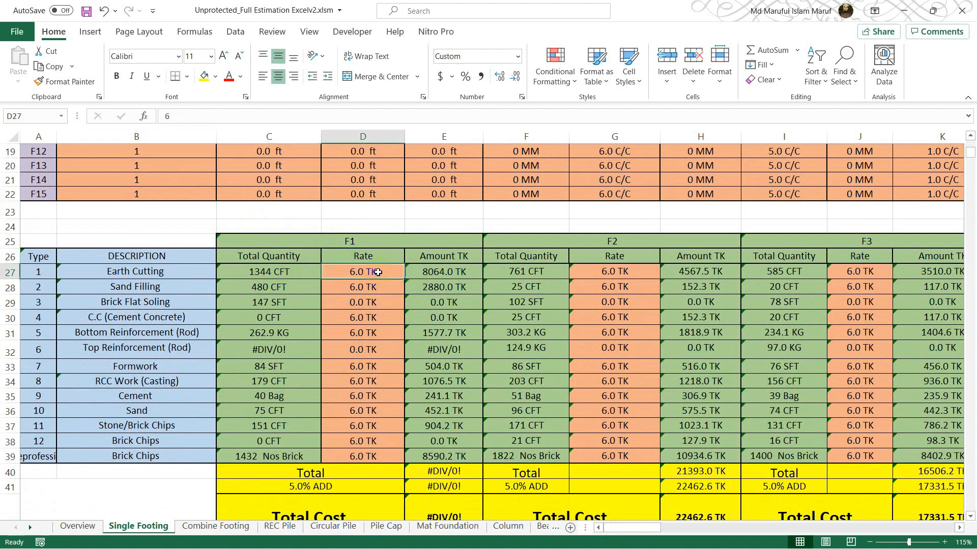
pyautogui.click(379, 294)
pyautogui.click(378, 307)
pyautogui.scroll(-2, 378, 306)
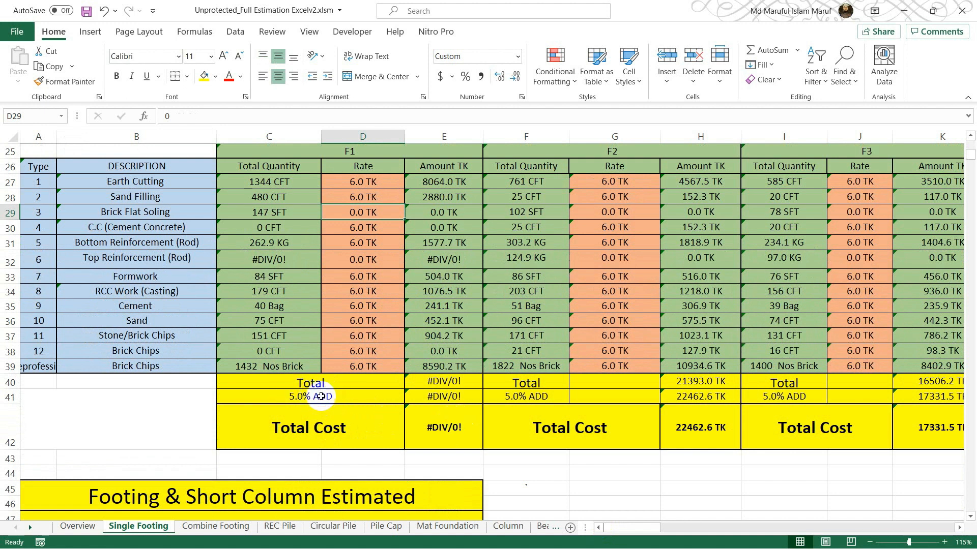
# Examine the Footing & Short Column Estimated material price table, then open the Overview sheet.
pyautogui.scroll(-4, 495, 314)
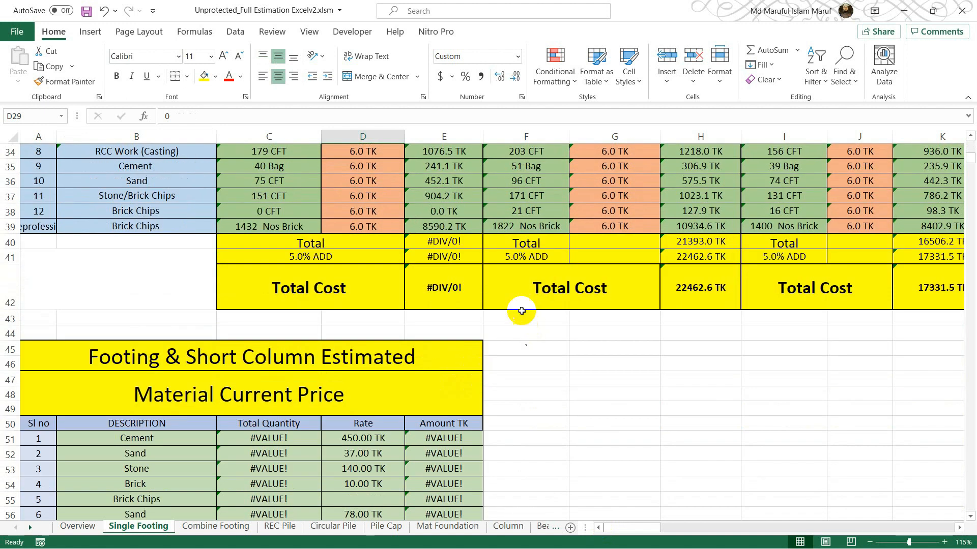
pyautogui.scroll(-3, 300, 394)
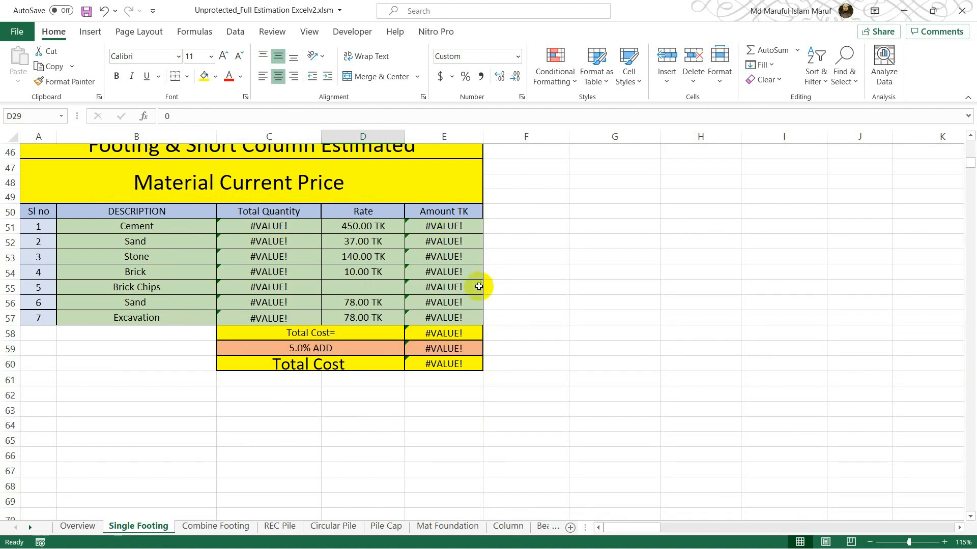
pyautogui.scroll(-1, 306, 323)
pyautogui.scroll(2, 311, 320)
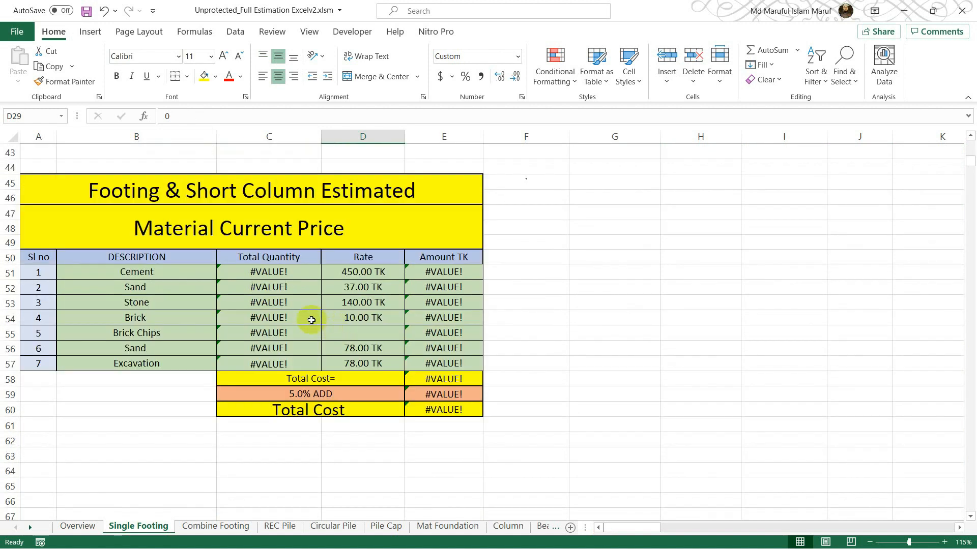
pyautogui.scroll(2, 335, 305)
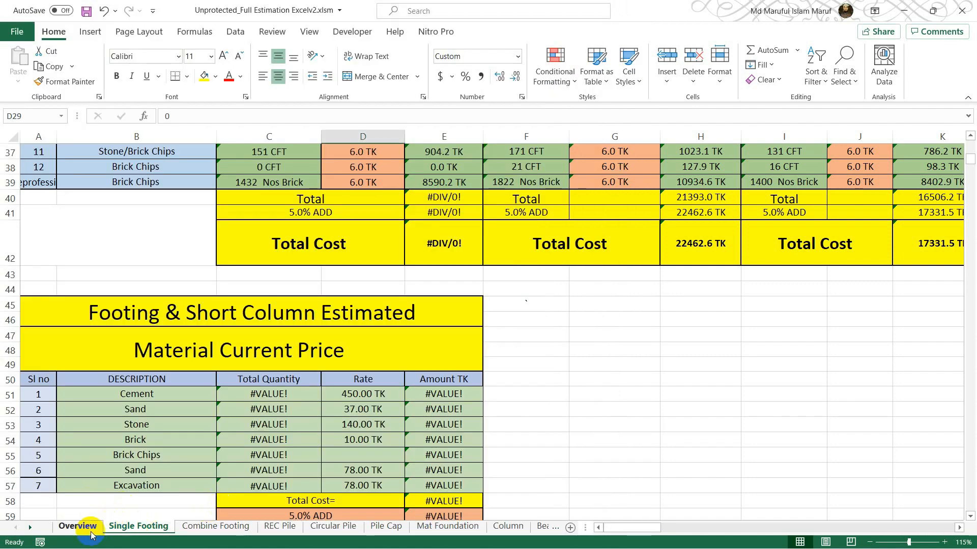
pyautogui.click(78, 527)
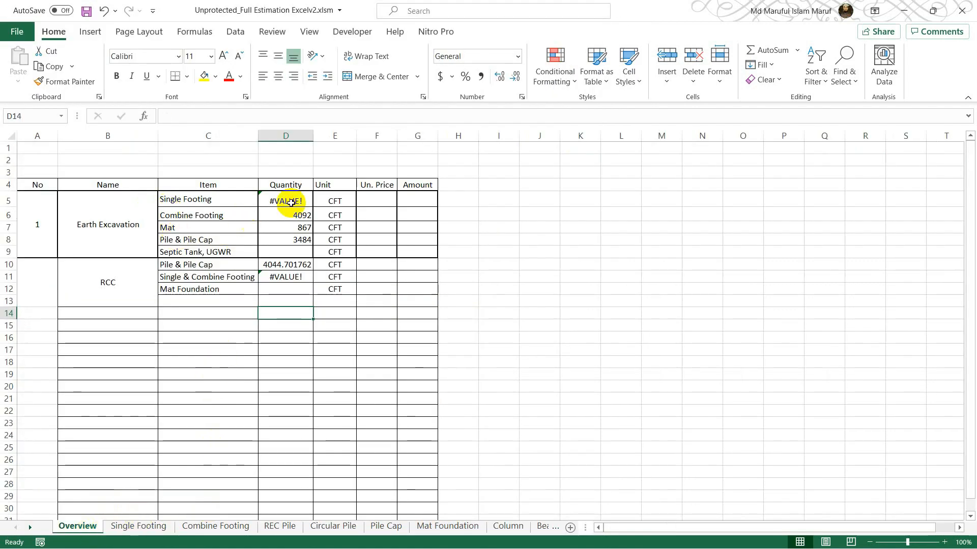